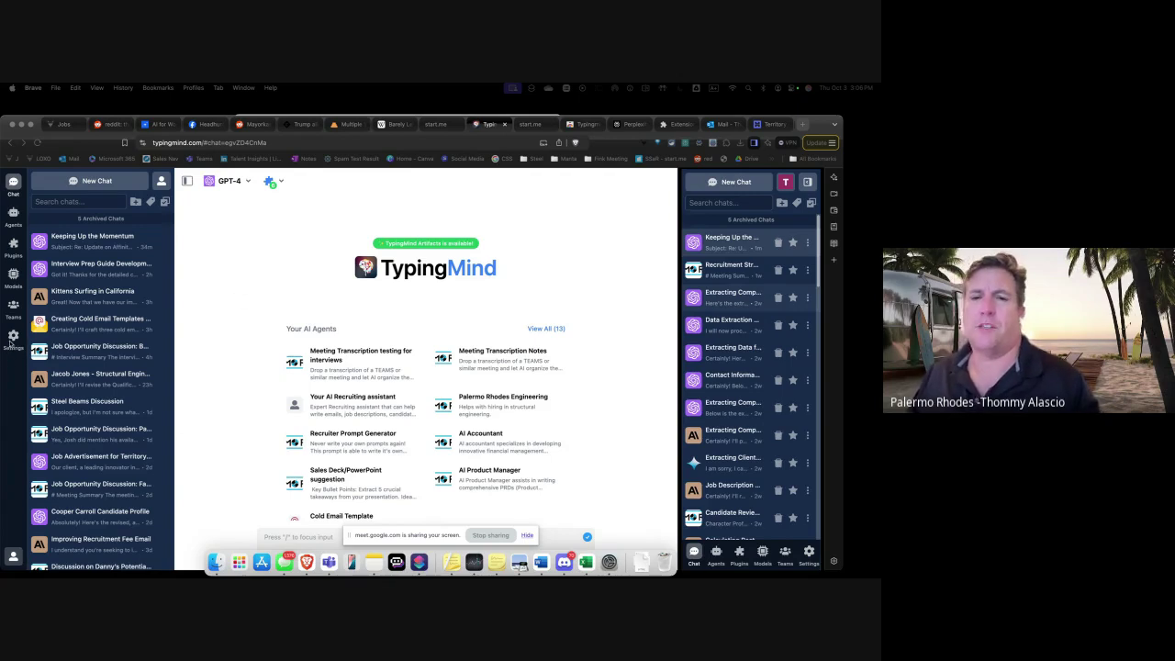
Step: Check the App Data & Storage and License Key settings, then bring up the license upgrade page
left_click(13, 341)
left_click(13, 340)
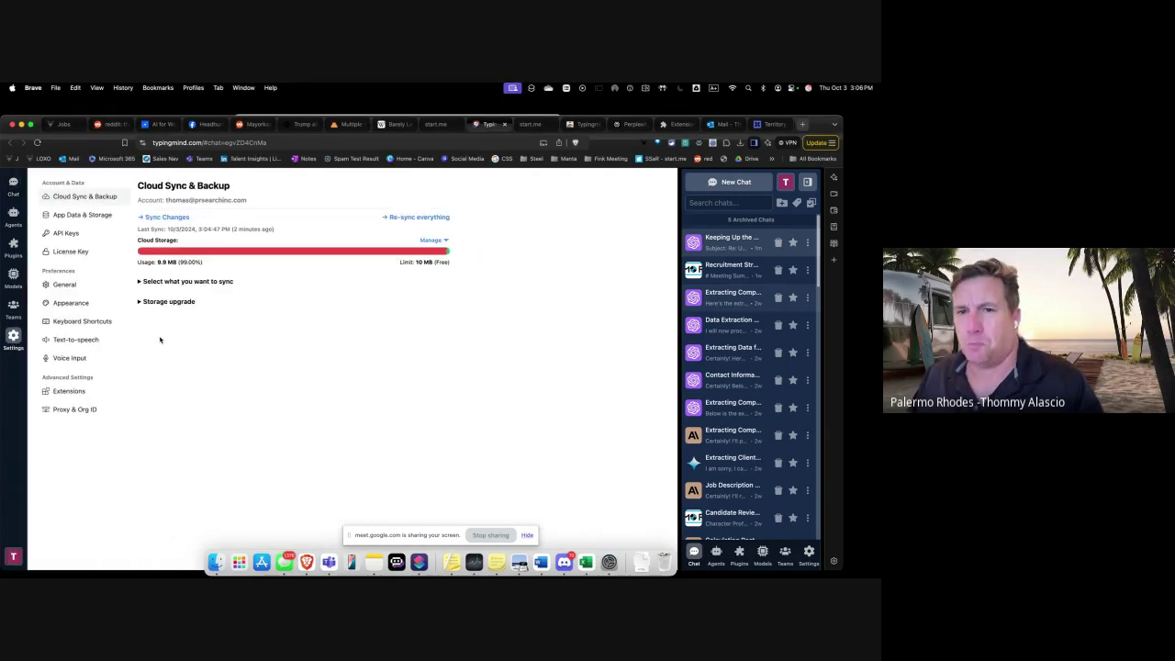
left_click(67, 215)
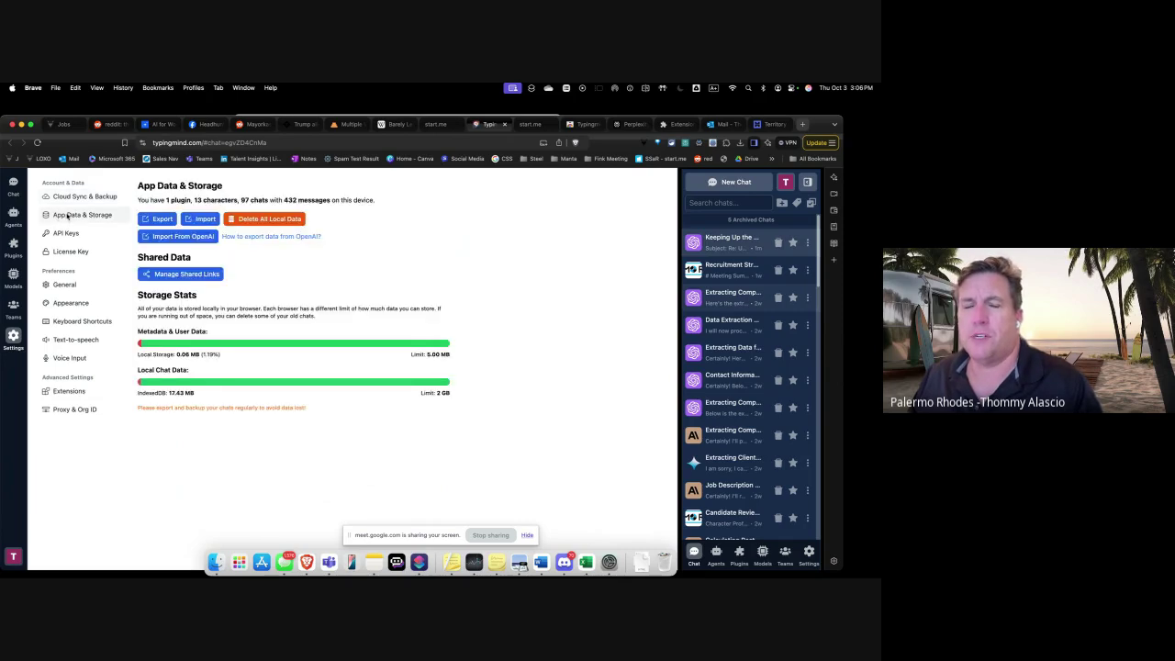
left_click(64, 253)
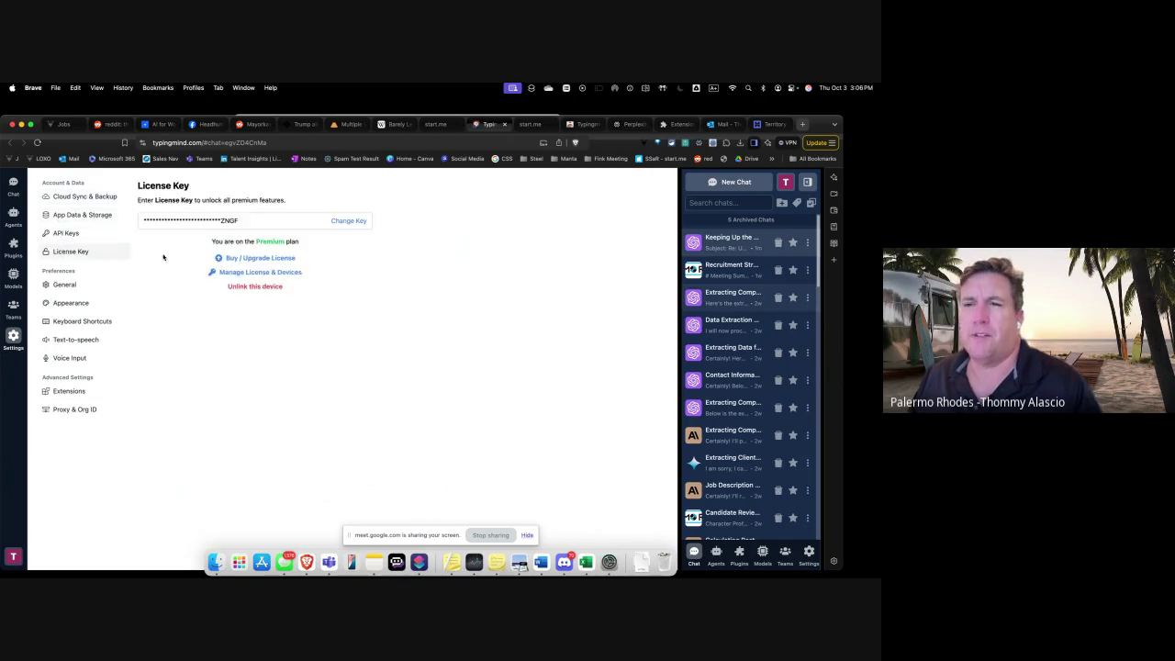
left_click(260, 258)
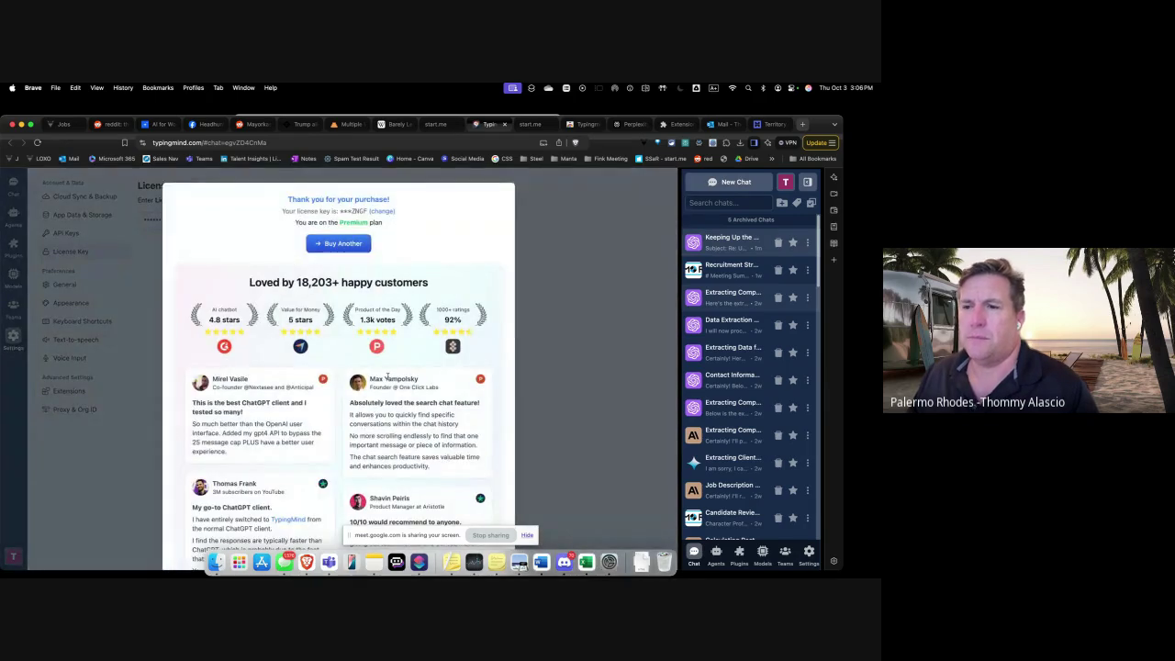
Step: Review the purchase window's lifetime license pricing, then close it
scroll(385, 375, "down", 15)
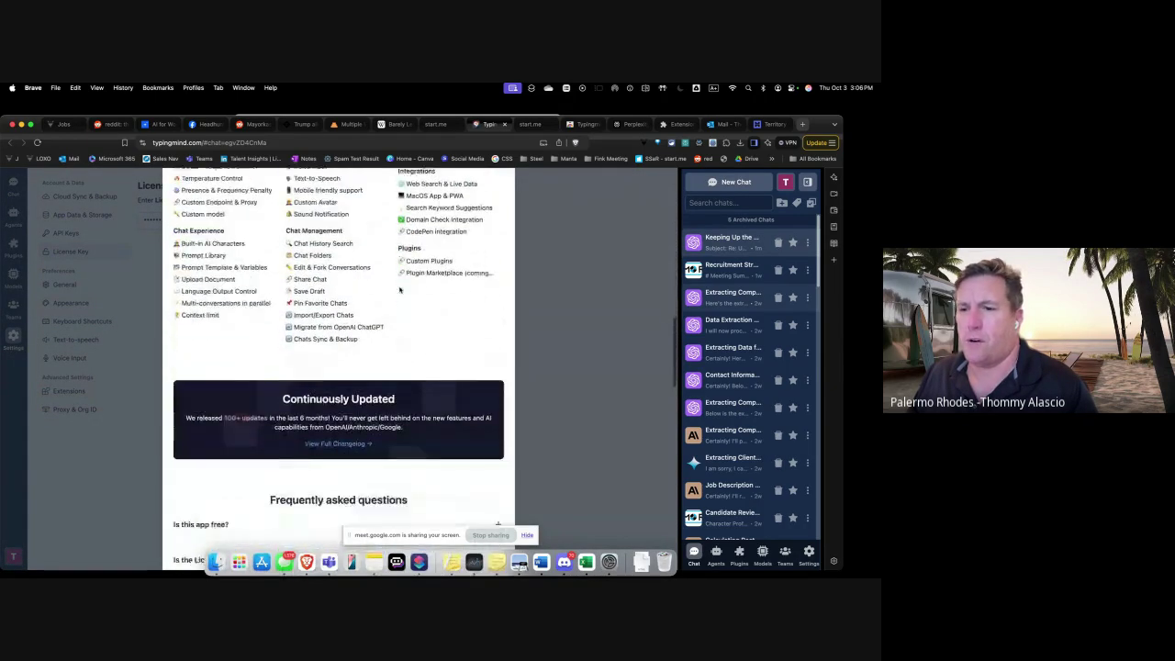
scroll(399, 290, "up", 15)
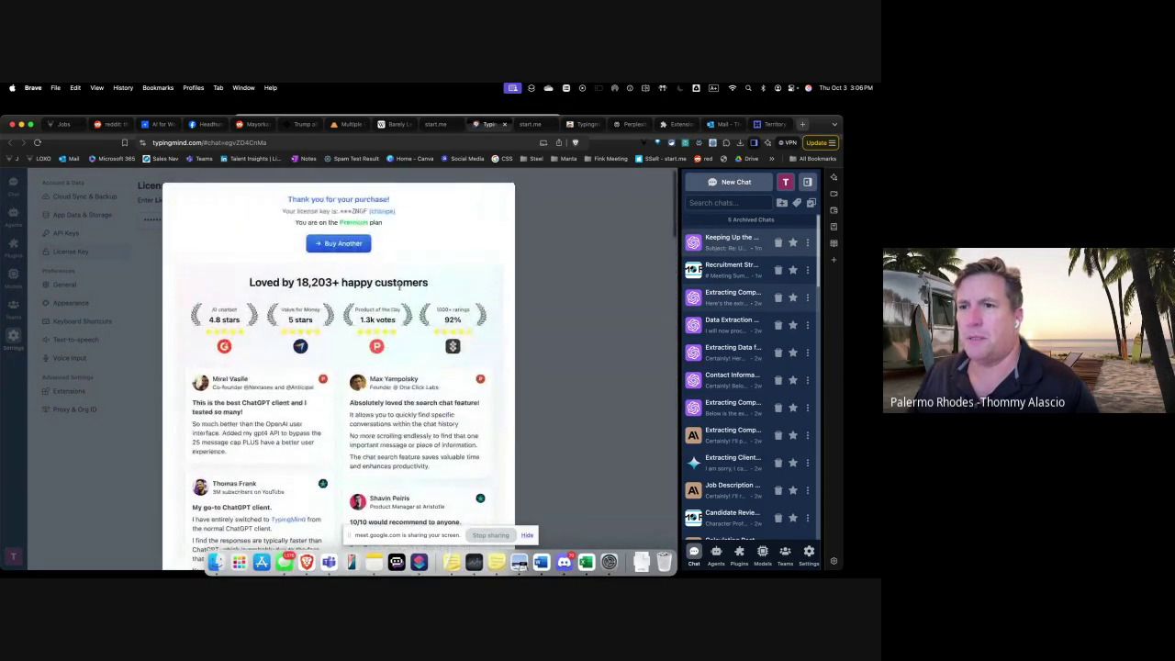
left_click(339, 243)
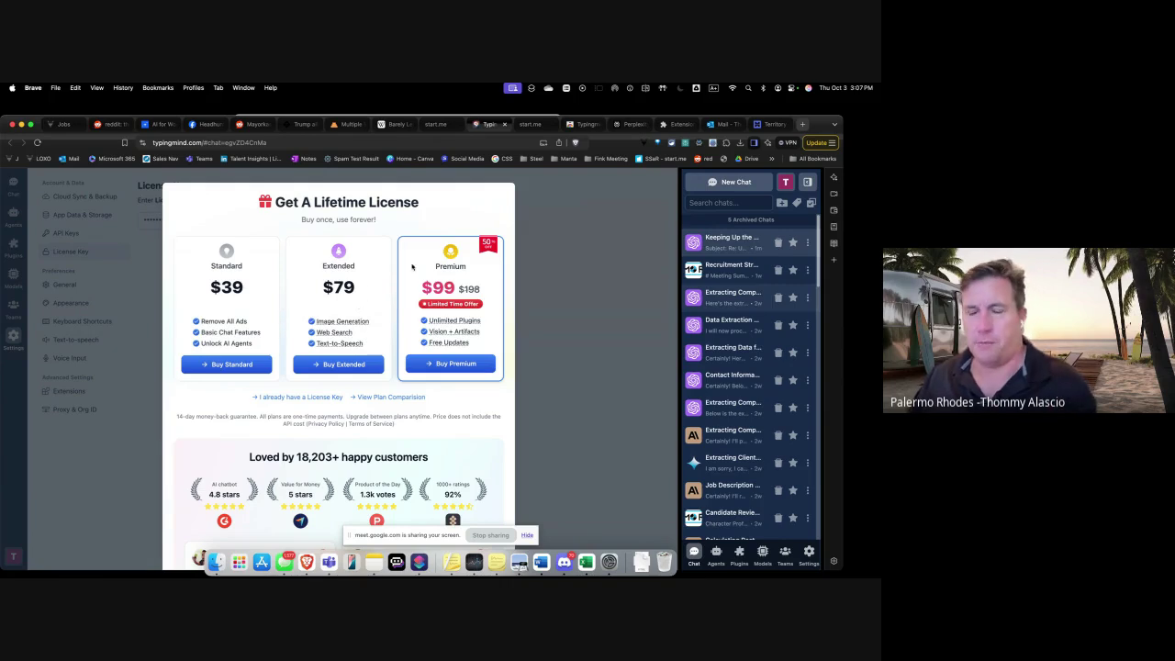
left_click(560, 229)
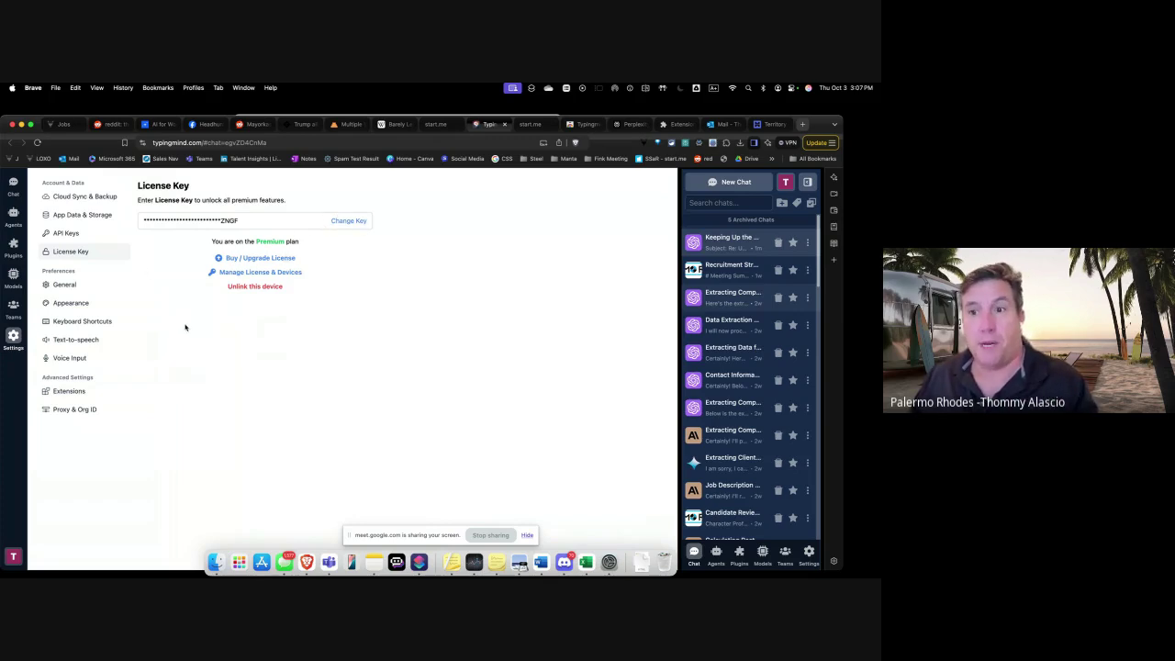
Step: Show the API Keys settings with the saved OpenAI, Anthropic and Google Gemini keys
left_click(69, 234)
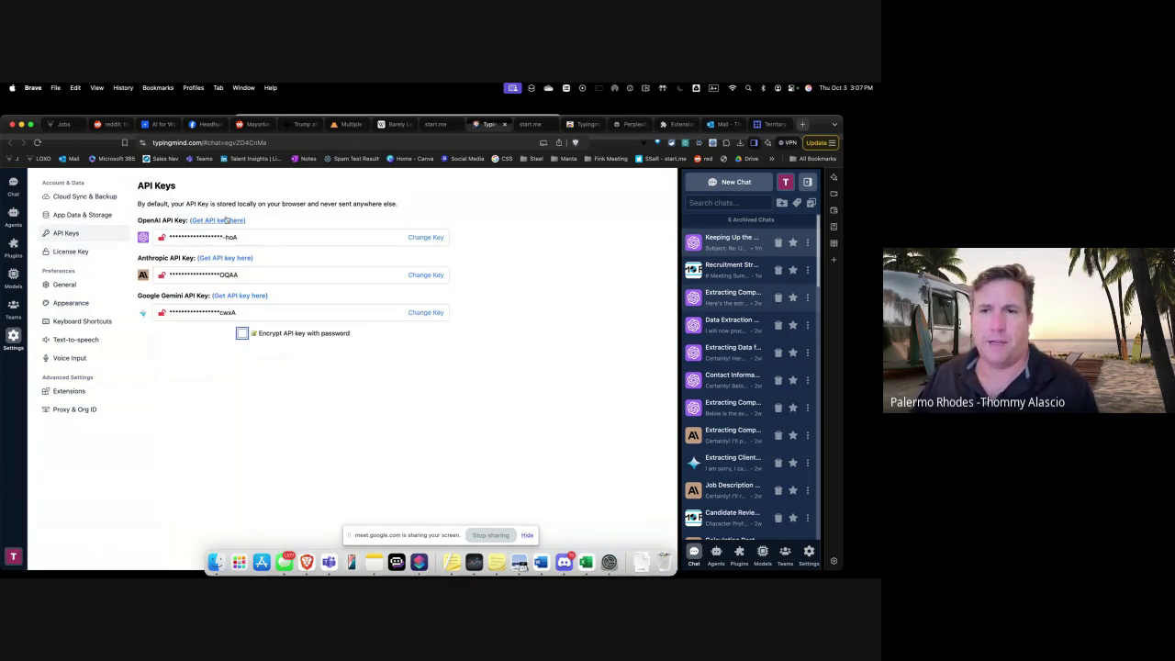
Step: Follow OpenAI's 'Get API key here' link to platform.openai.com/api-keys in a new tab
left_click(222, 222)
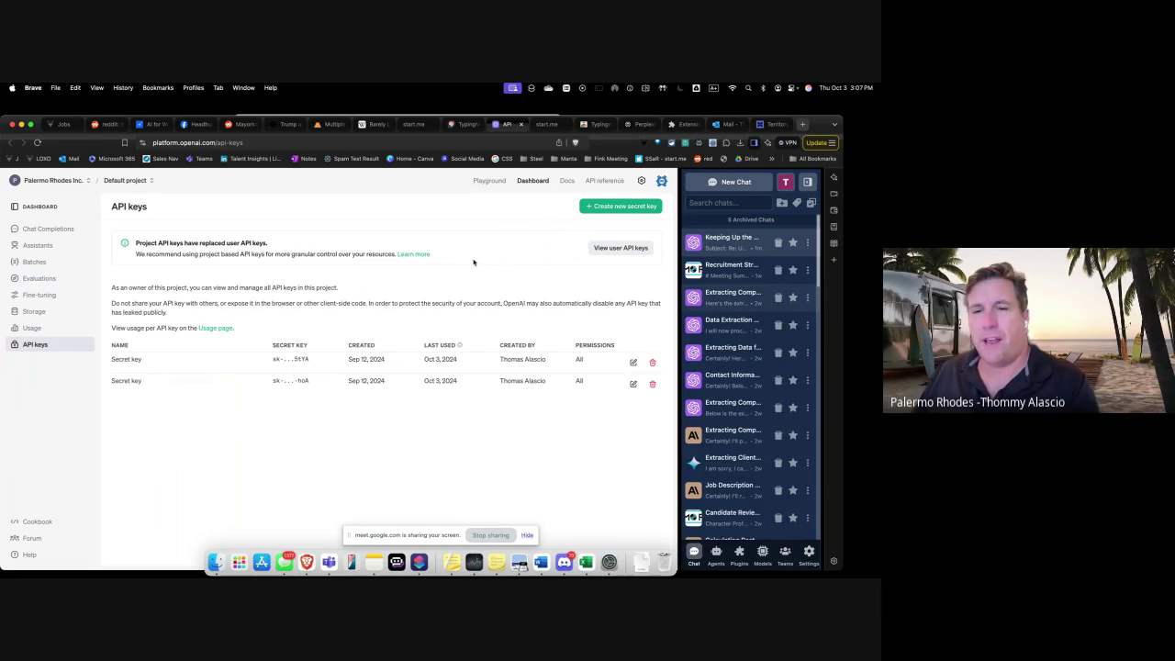
left_click(32, 331)
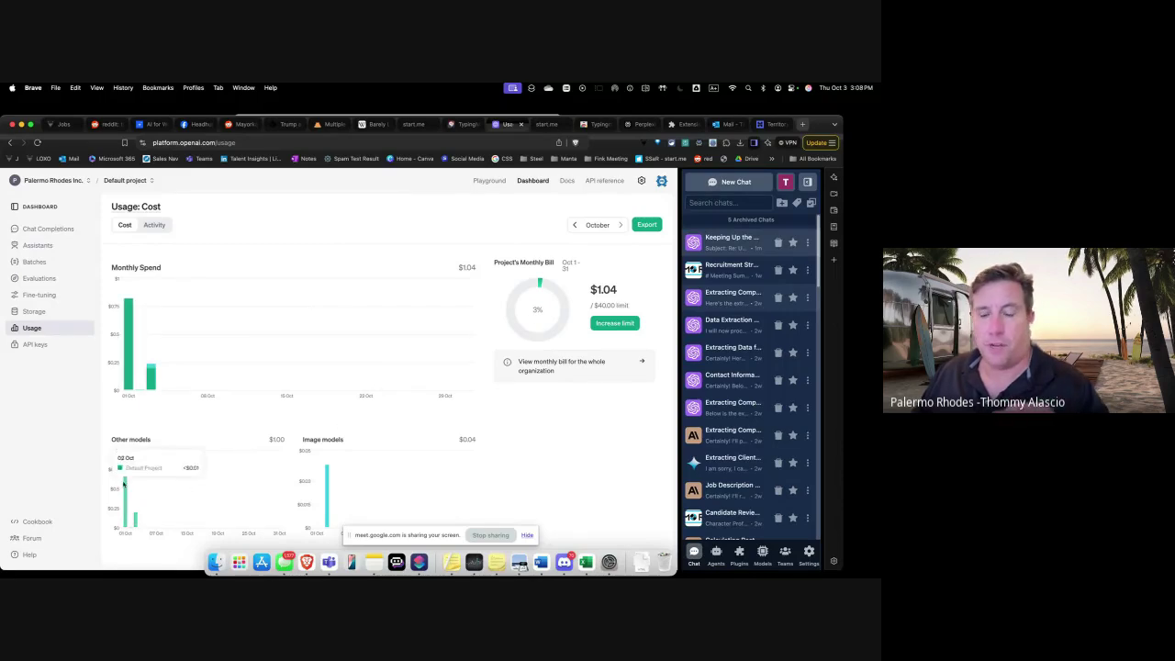
mouse_move(125, 487)
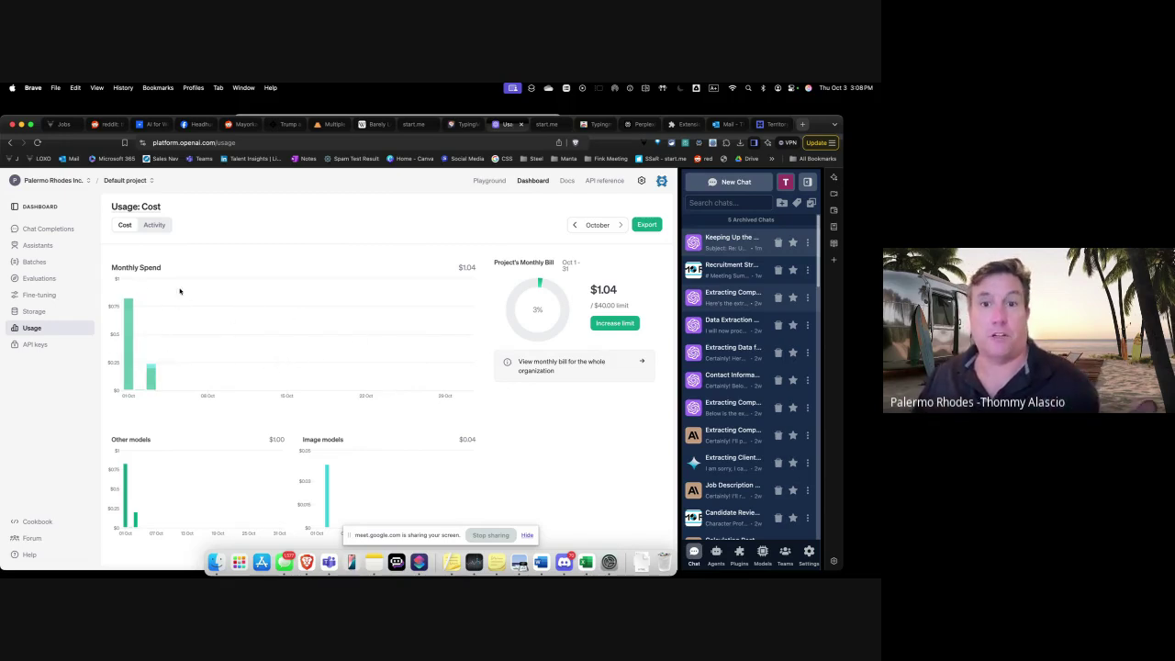
left_click(32, 345)
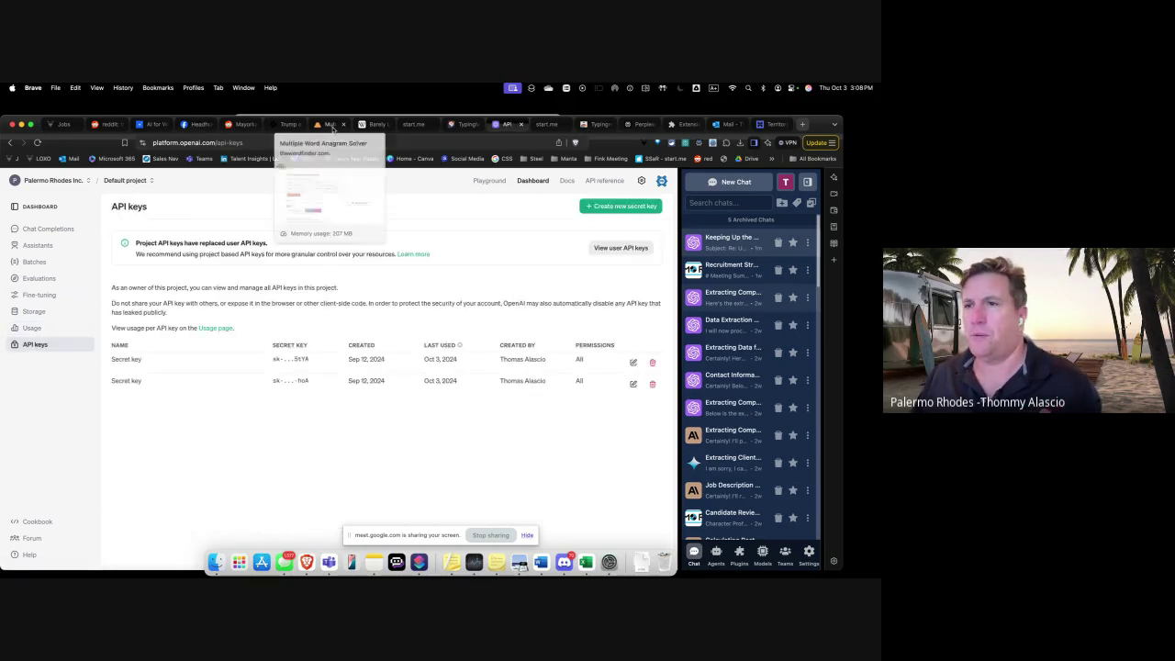
Step: Return to TypingMind and show the installed plugins like Web Search and DALL-E 3
left_click(463, 124)
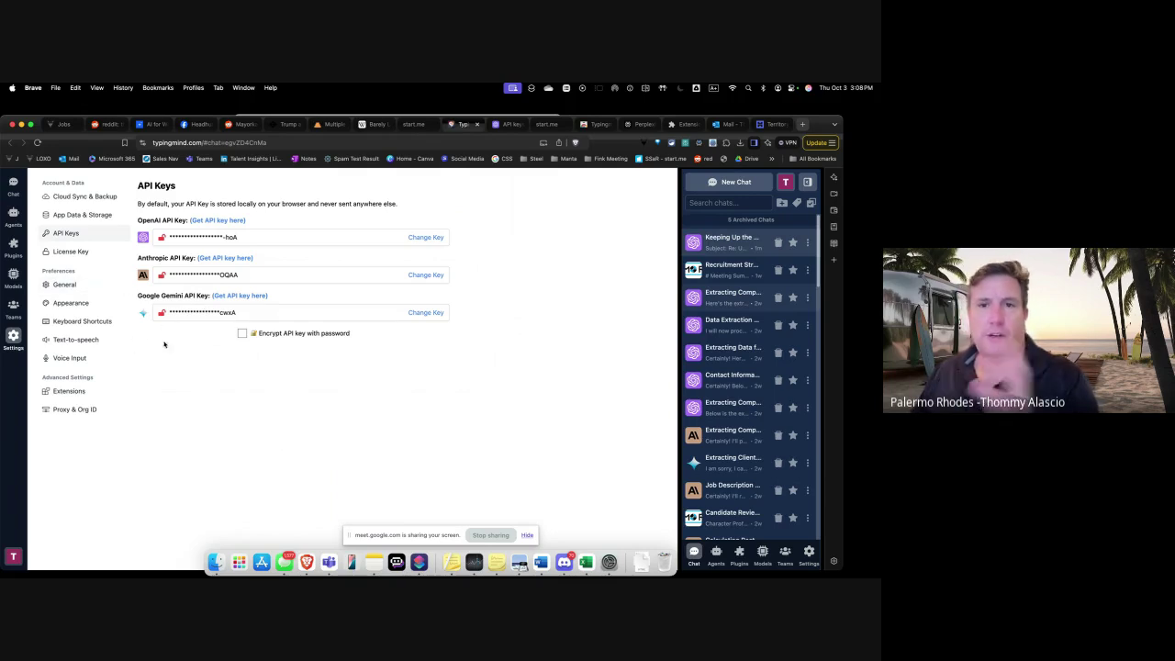
left_click(12, 246)
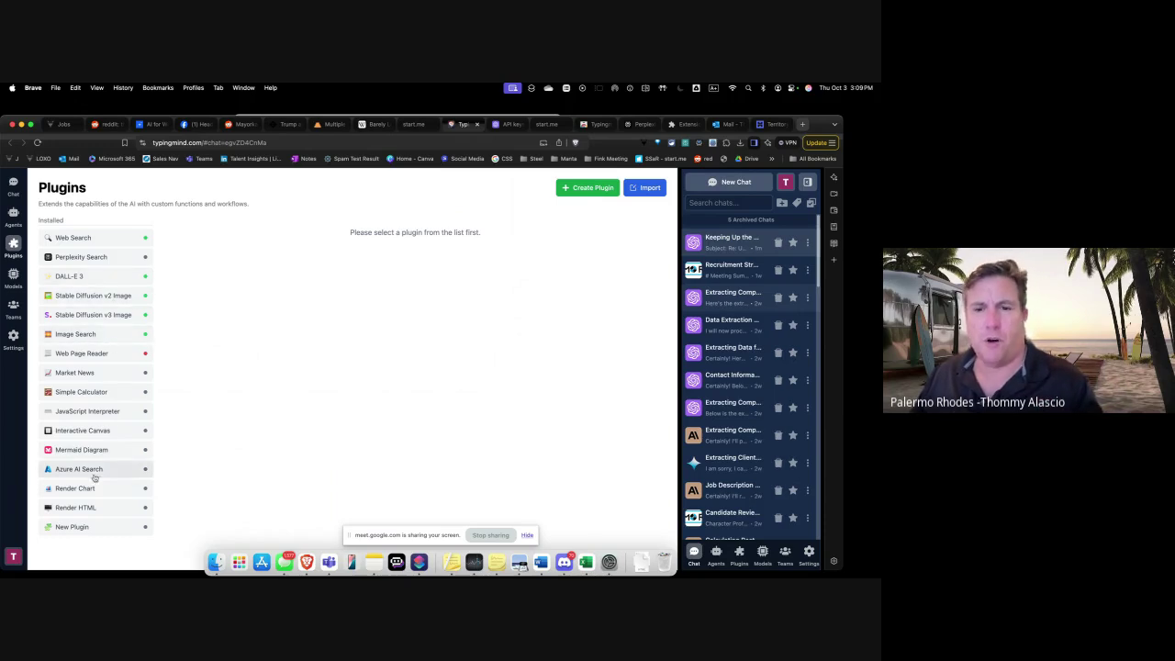
Step: Browse Text-to-speech, Voice Input, Keyboard Shortcuts, Appearance and General settings, then go to Models
left_click(14, 337)
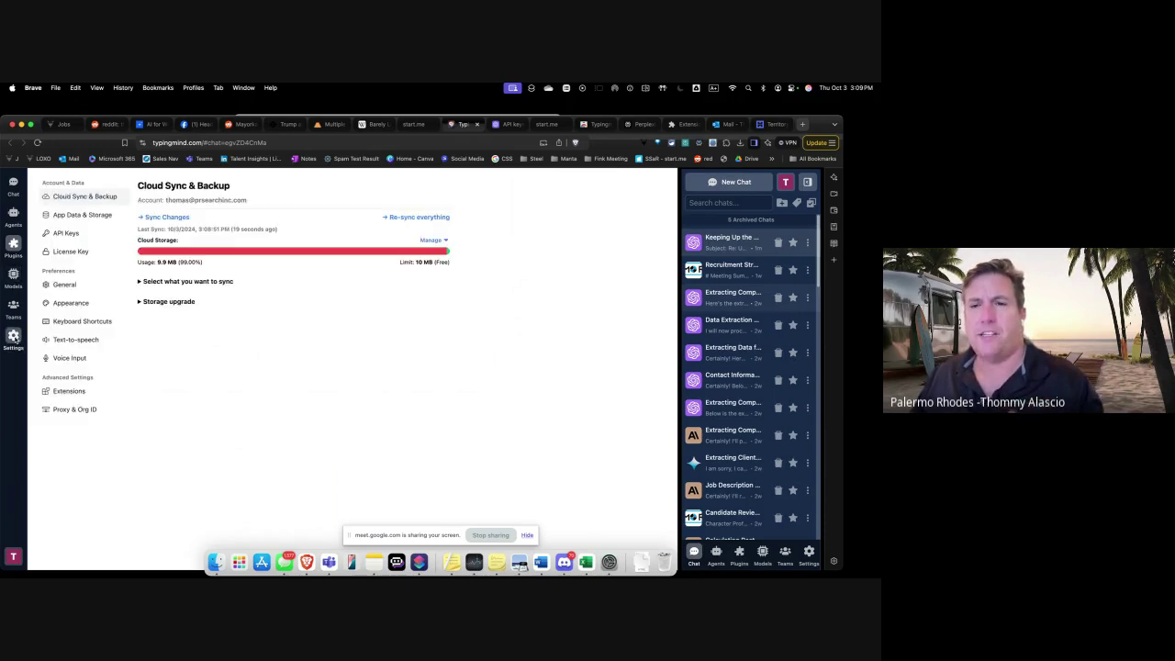
left_click(66, 341)
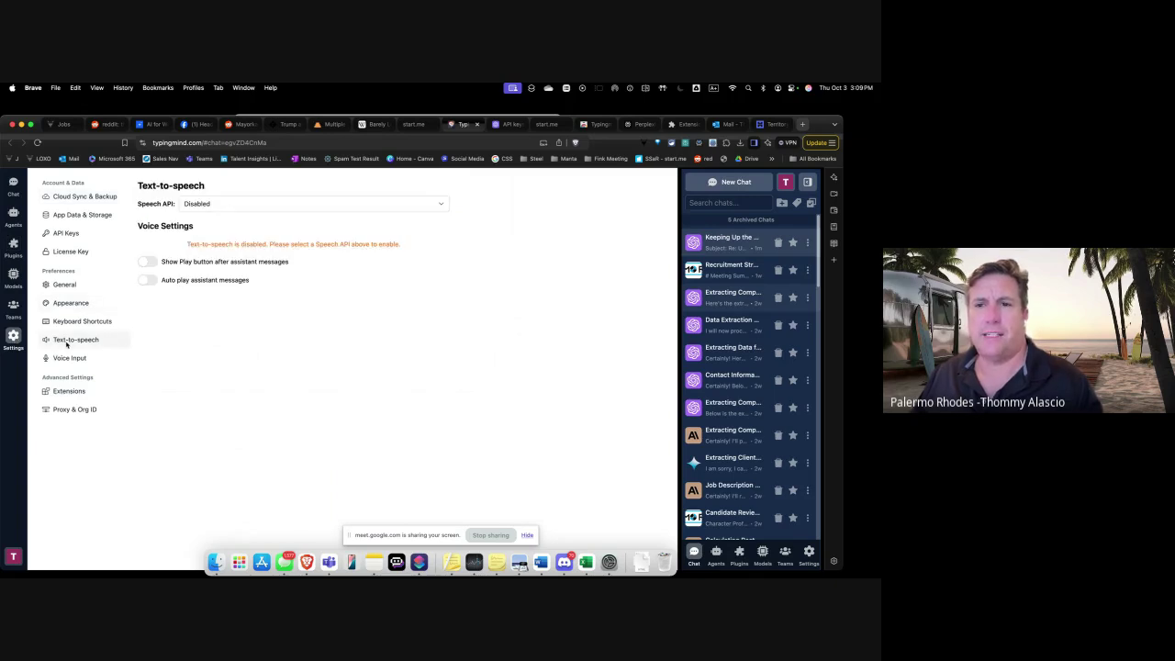
left_click(70, 359)
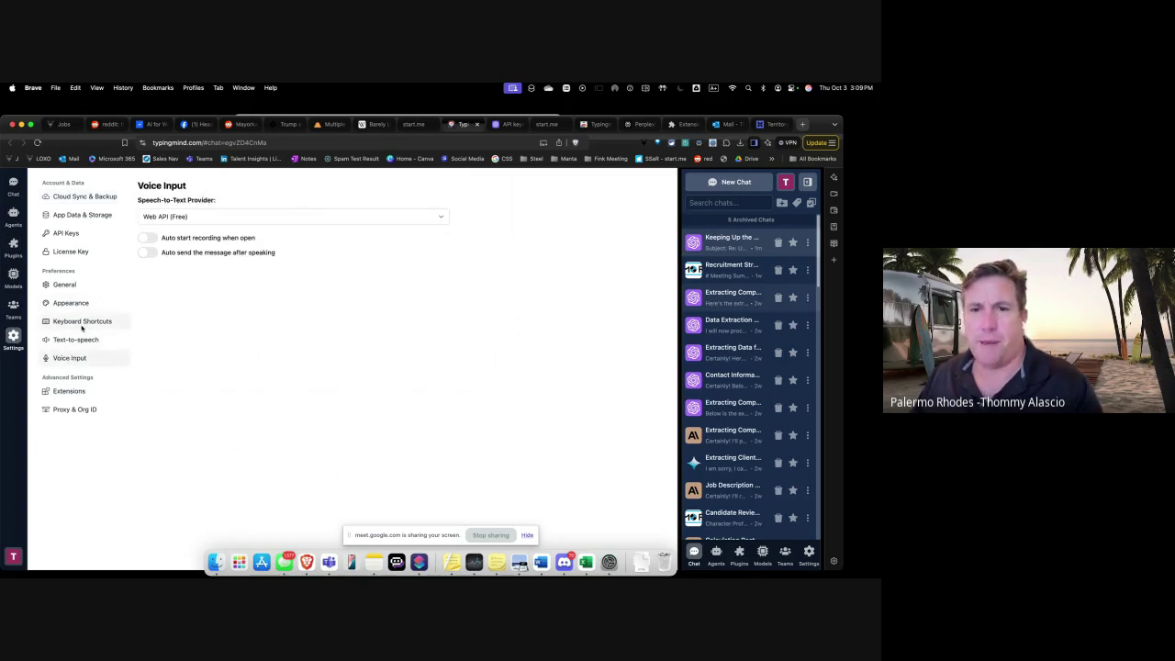
left_click(84, 326)
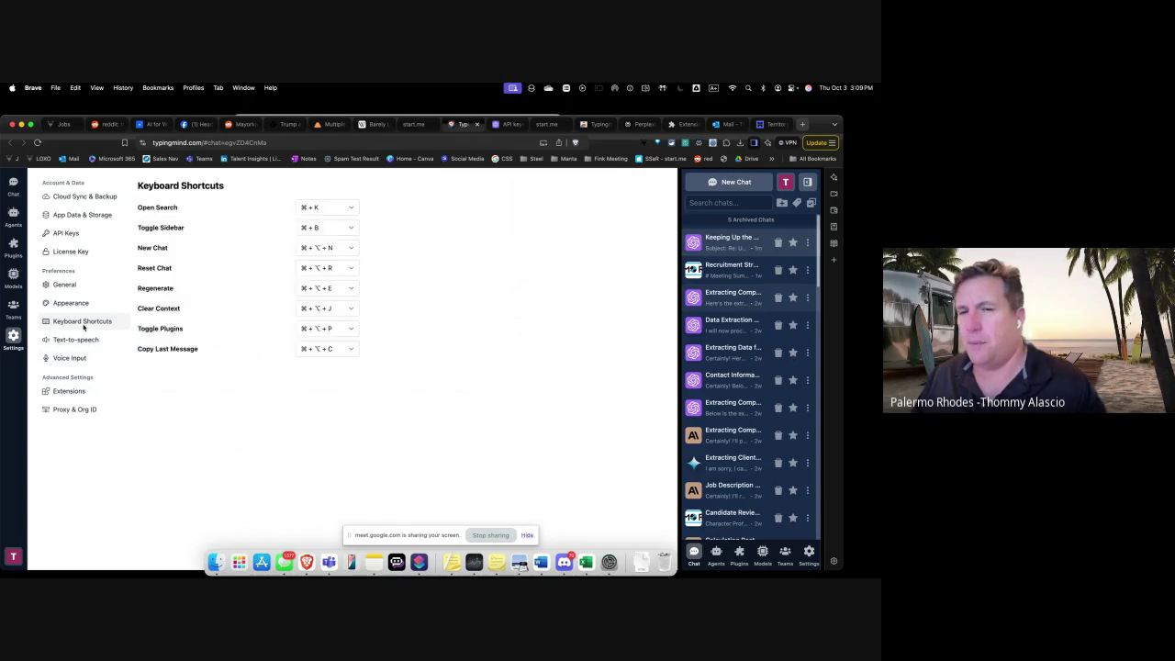
left_click(65, 304)
left_click(63, 285)
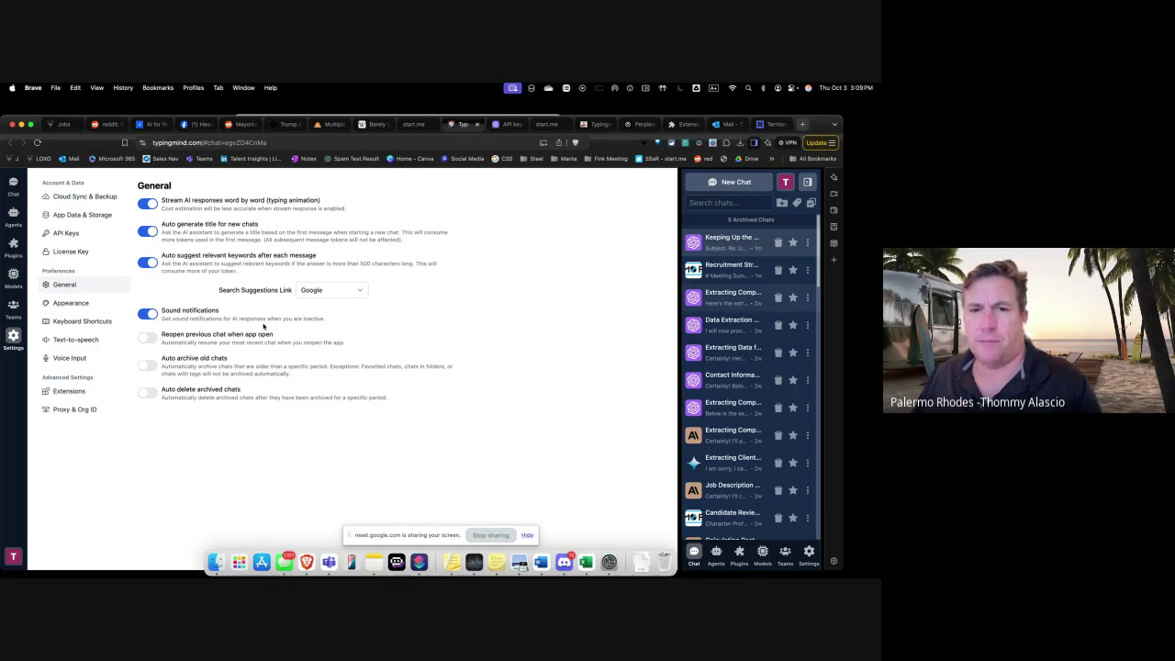
left_click(13, 275)
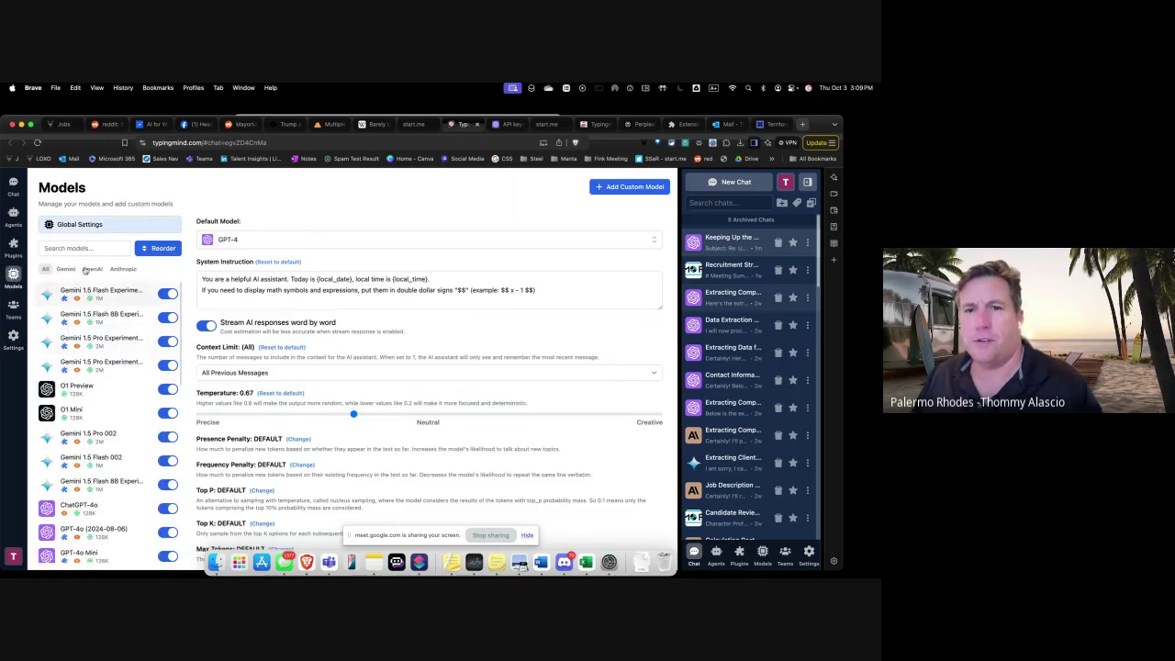
scroll(110, 385, "down", 1)
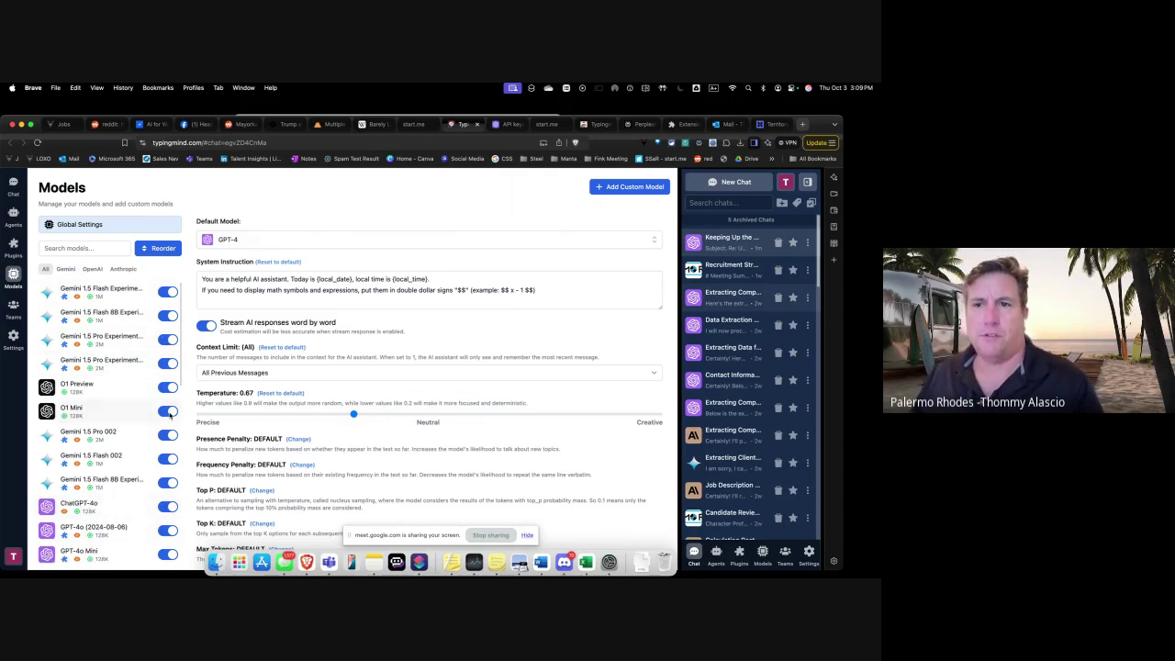
left_click(285, 239)
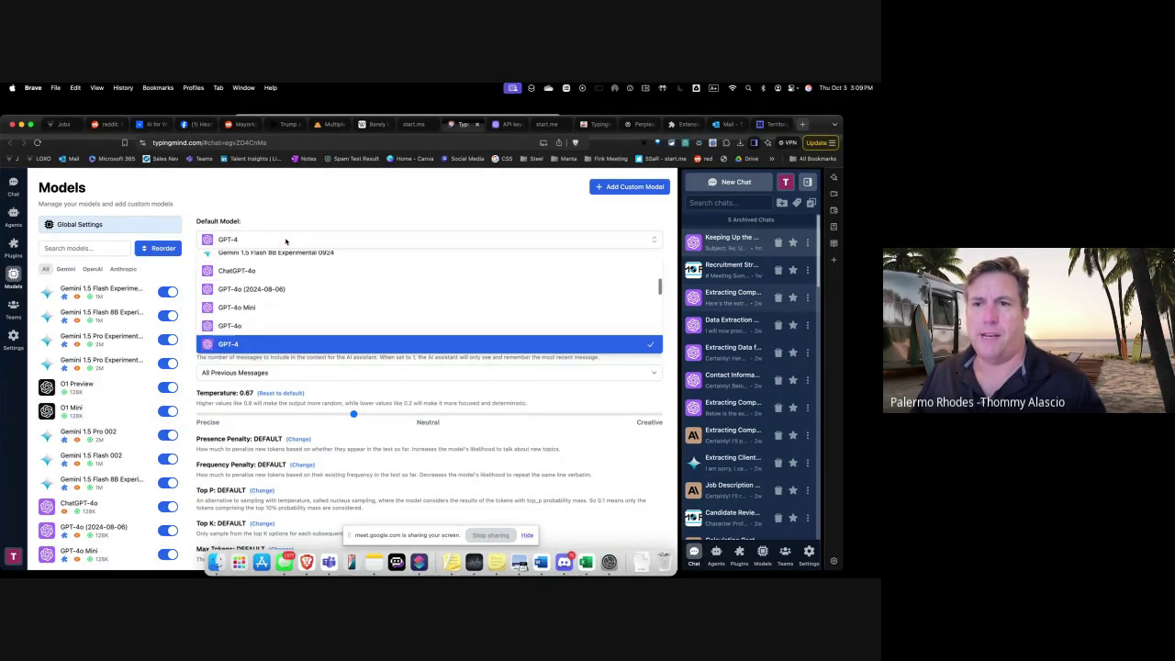
left_click(250, 270)
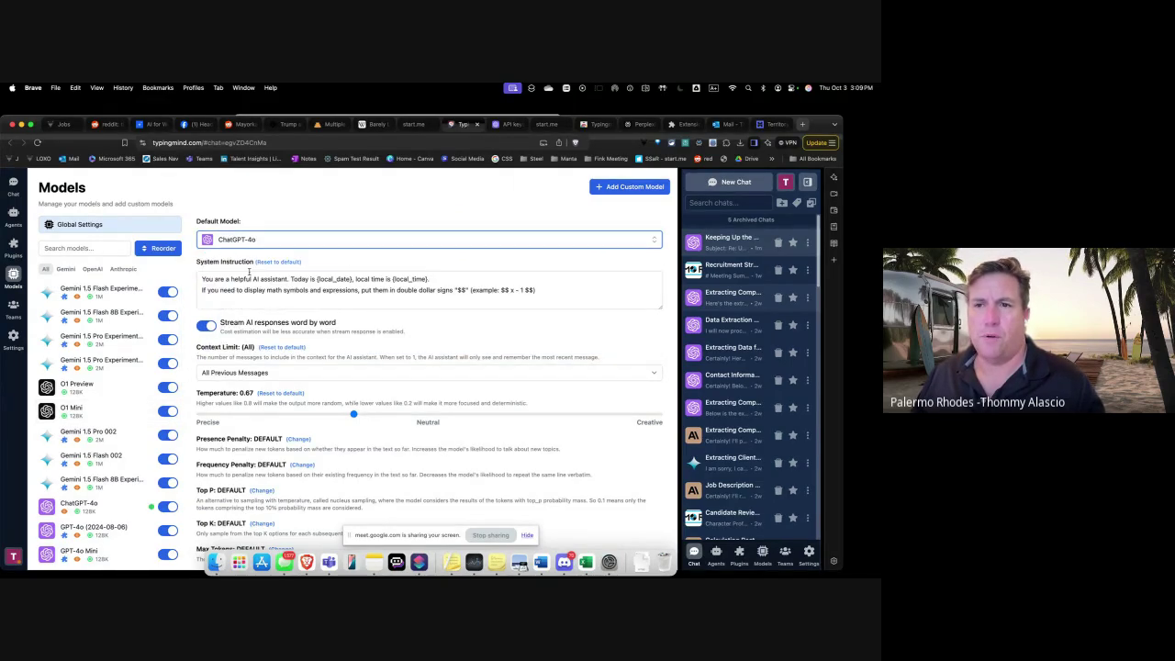
left_click(288, 241)
scroll(230, 303, "down", 3)
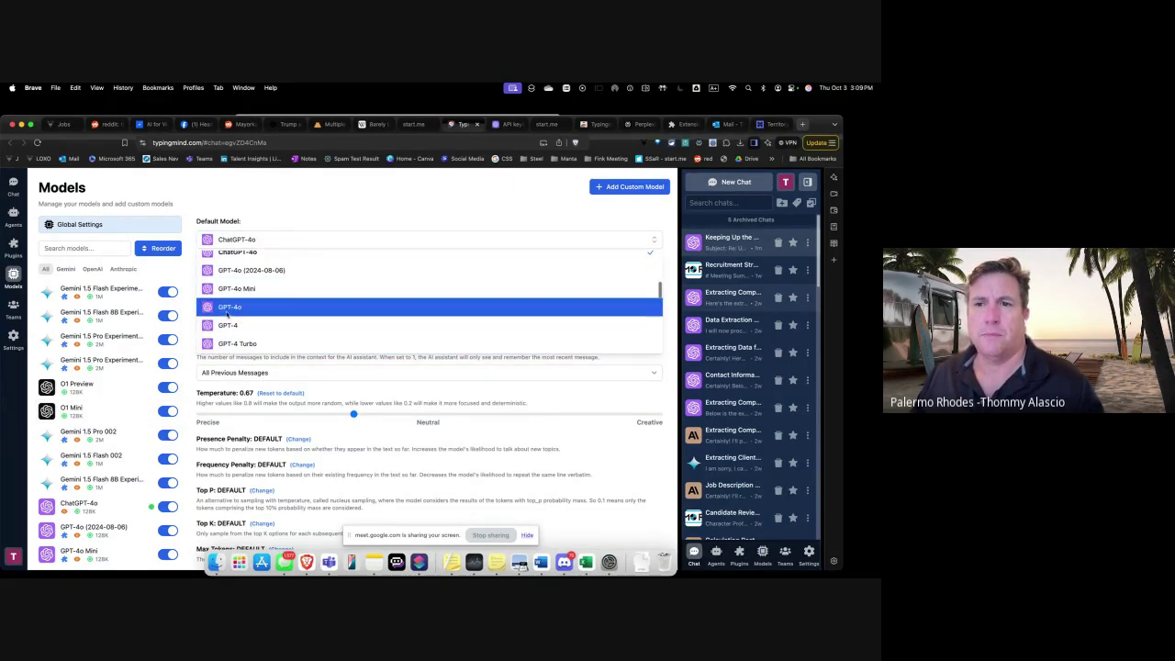
scroll(237, 321, "up", 5)
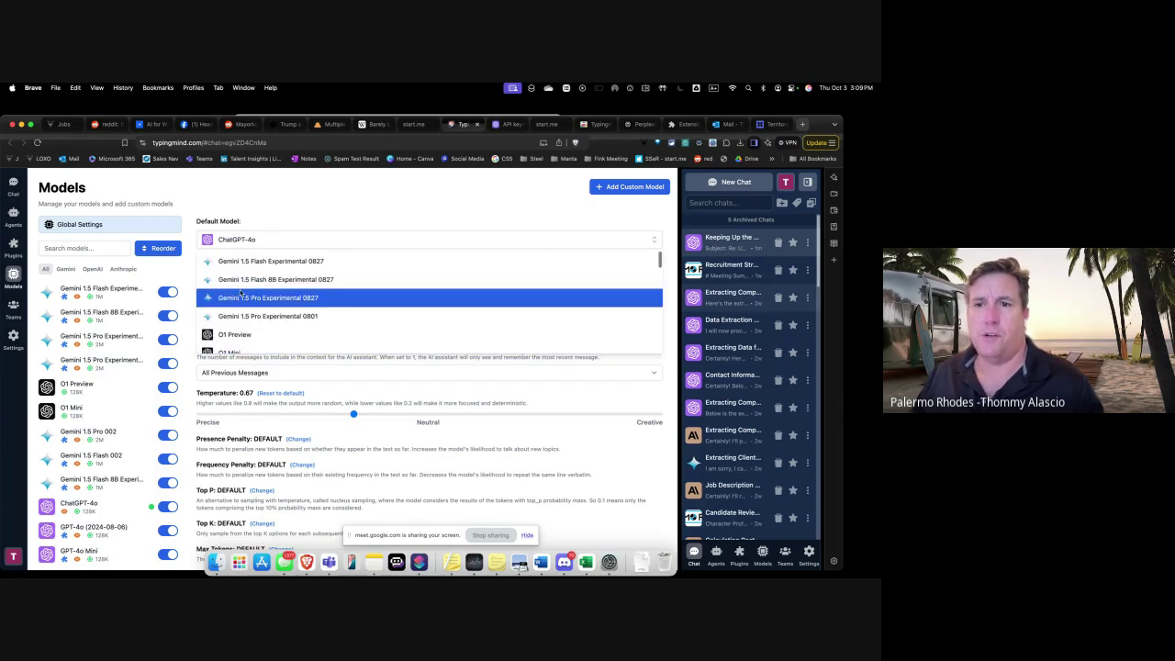
scroll(243, 307, "down", 5)
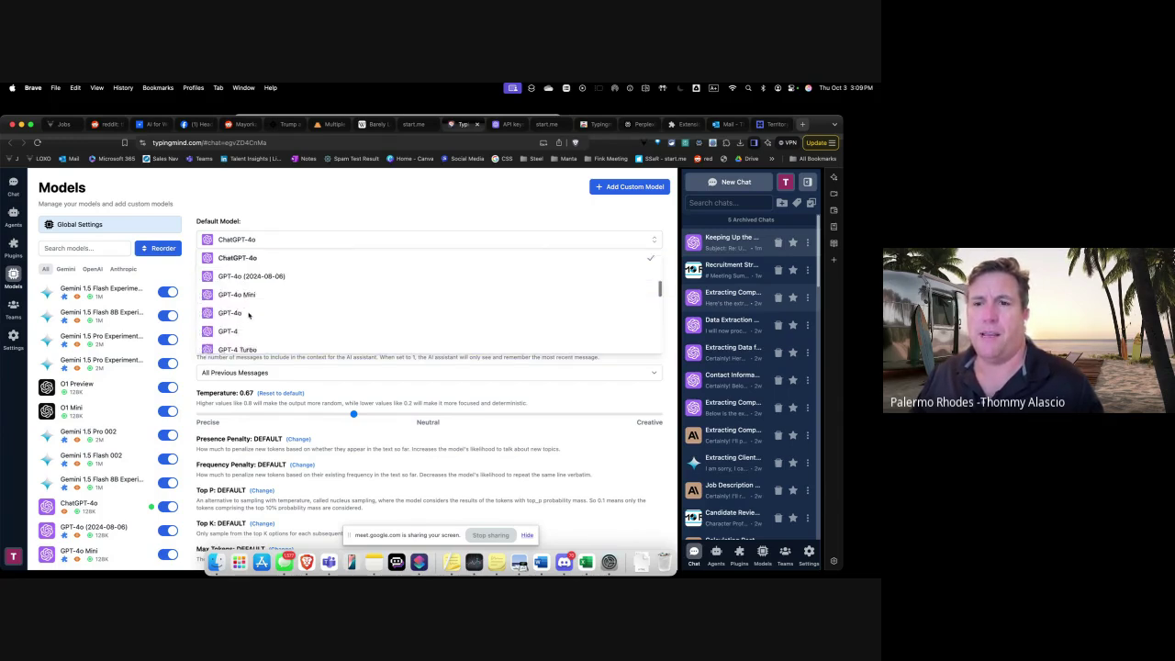
scroll(248, 315, "down", 5)
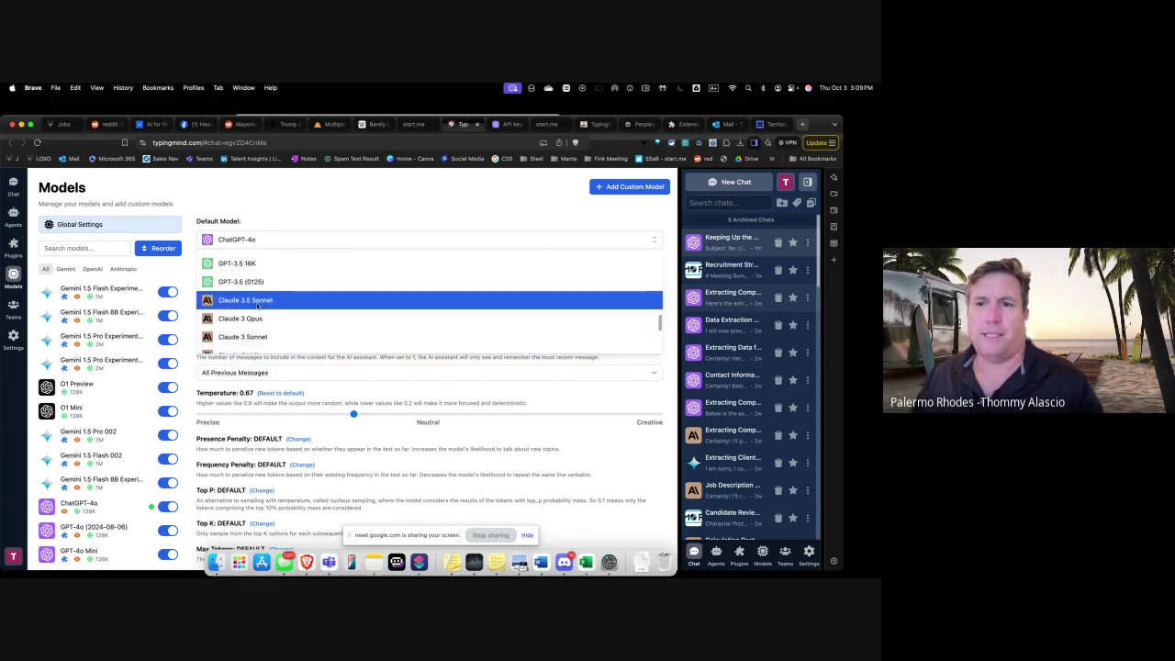
scroll(257, 303, "up", 5)
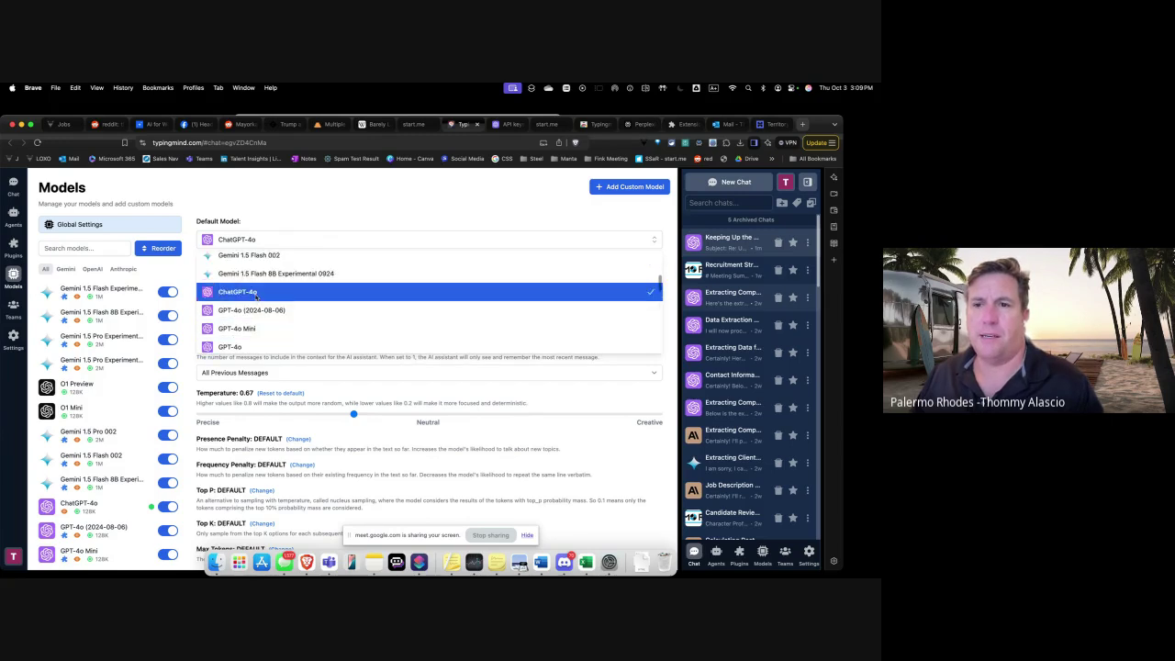
left_click(255, 292)
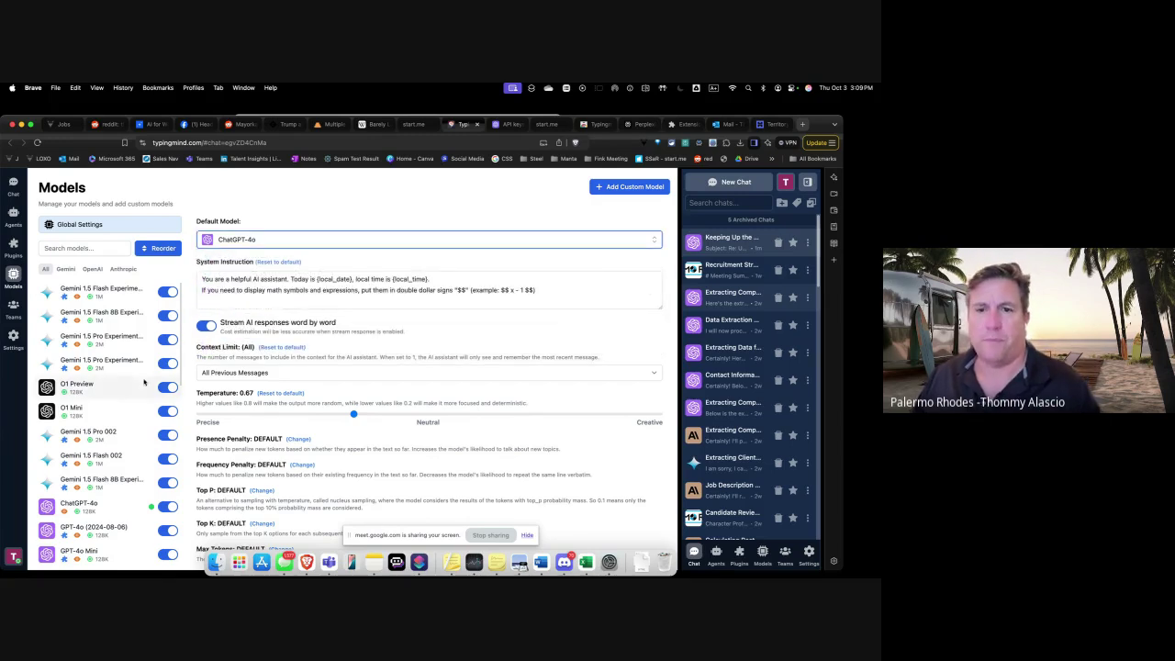
scroll(104, 491, "down", 5)
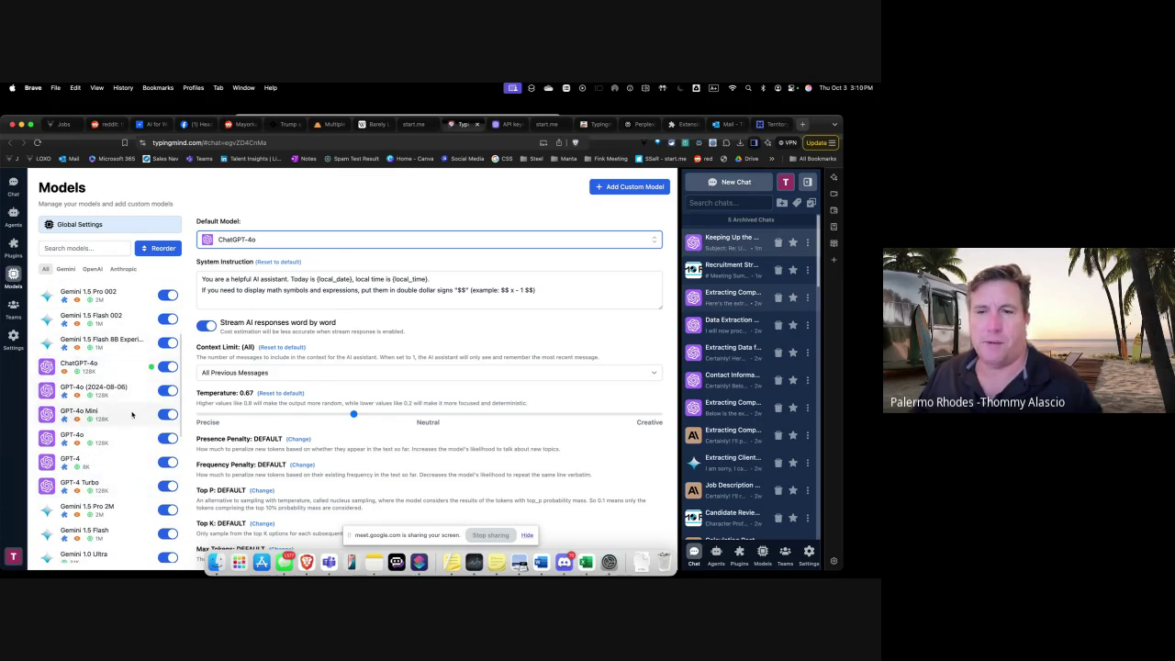
scroll(318, 407, "down", 2)
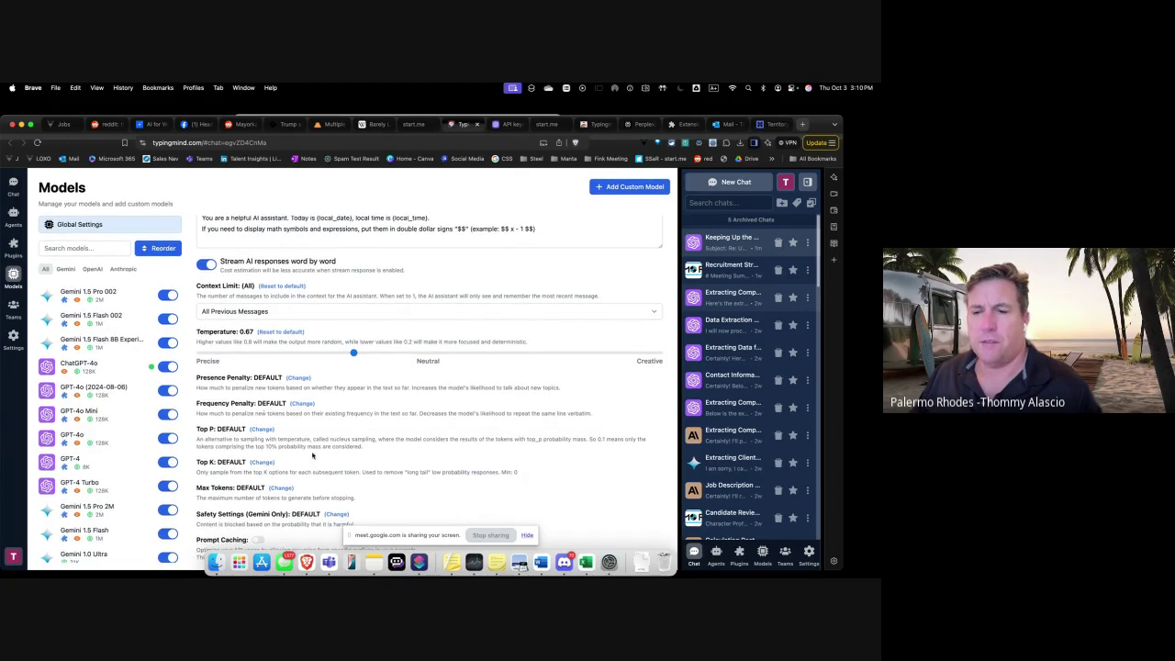
scroll(312, 462, "up", 2)
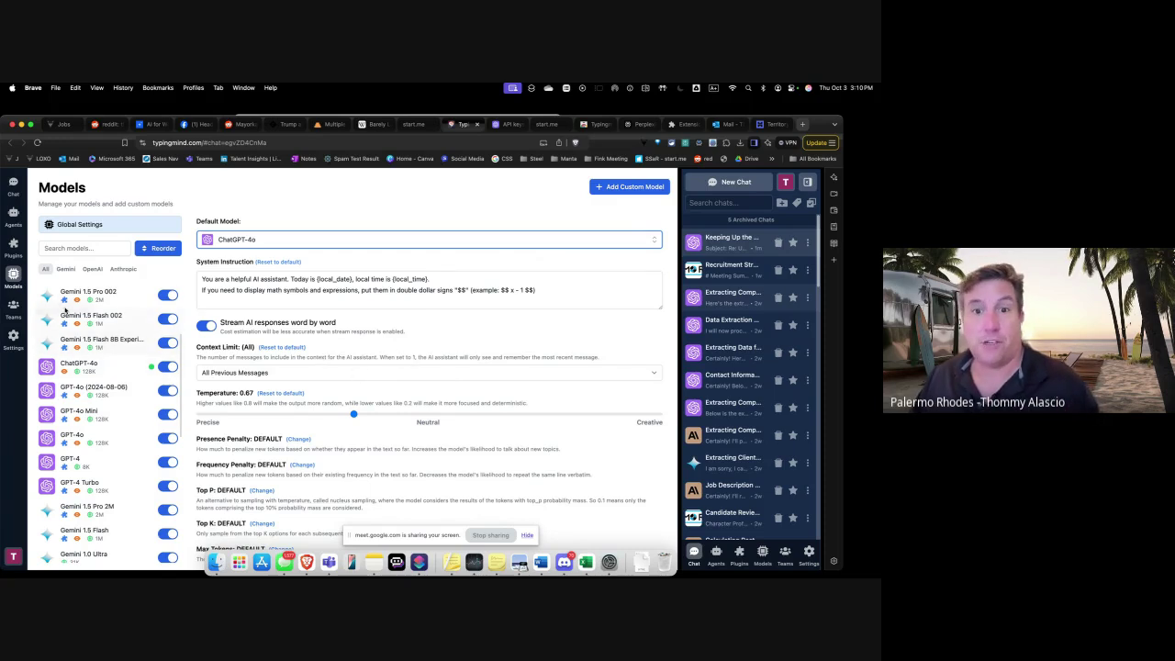
Step: Switch between the Agents list and Chat home twice, ending on the chat home screen
left_click(11, 216)
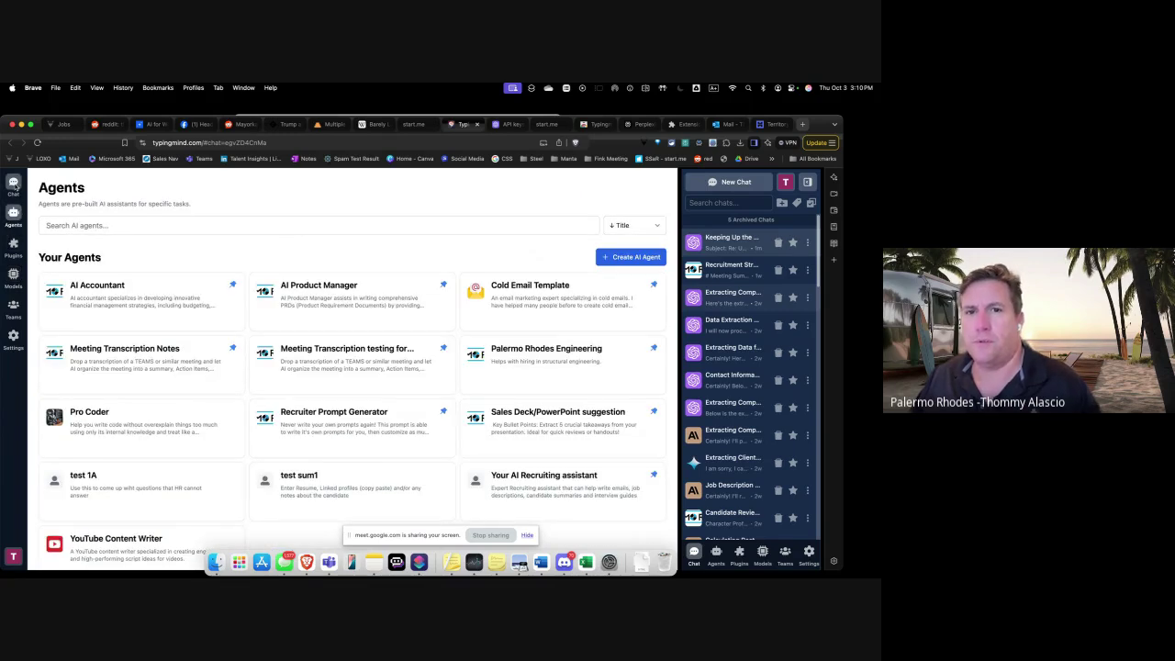
left_click(14, 186)
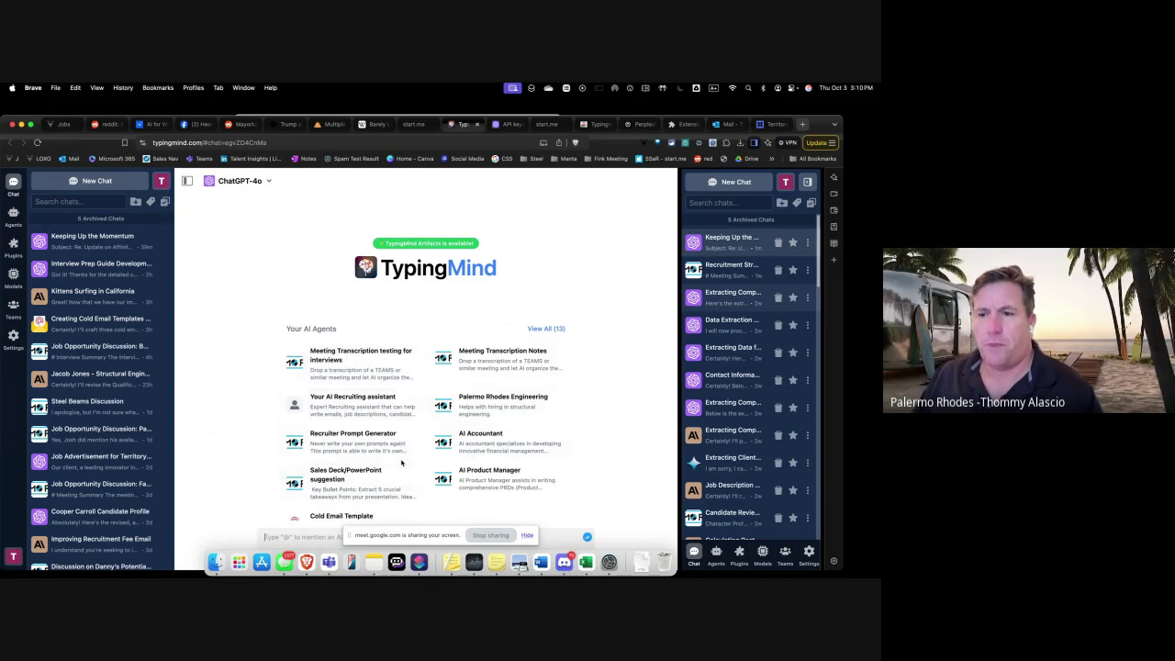
scroll(344, 473, "down", 2)
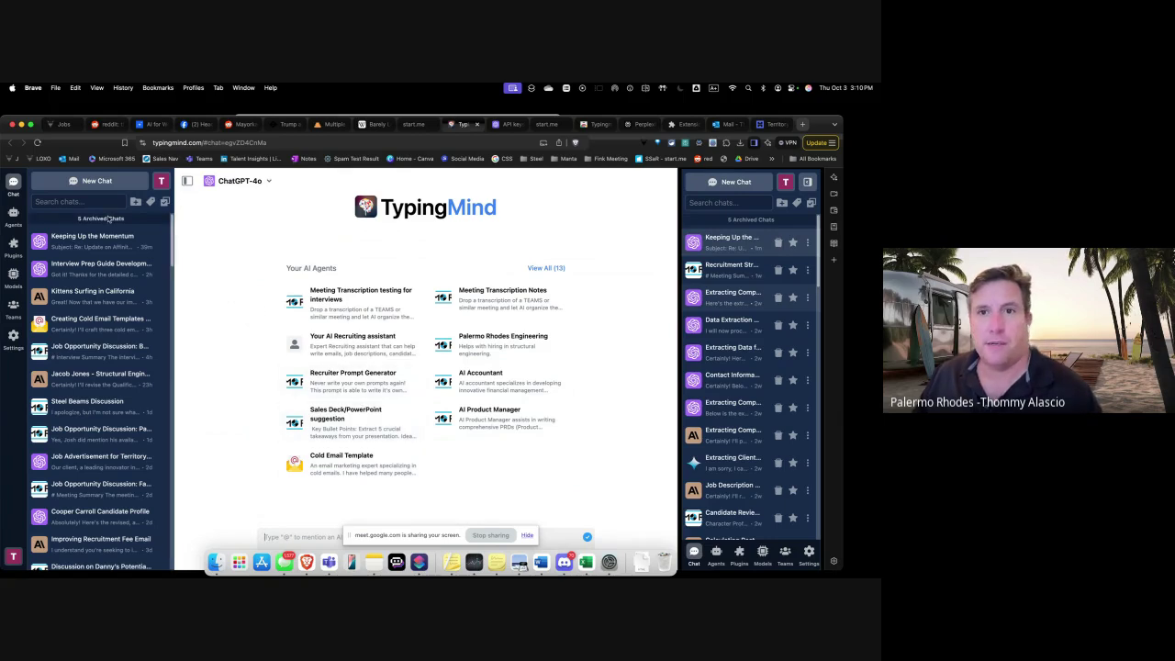
left_click(13, 214)
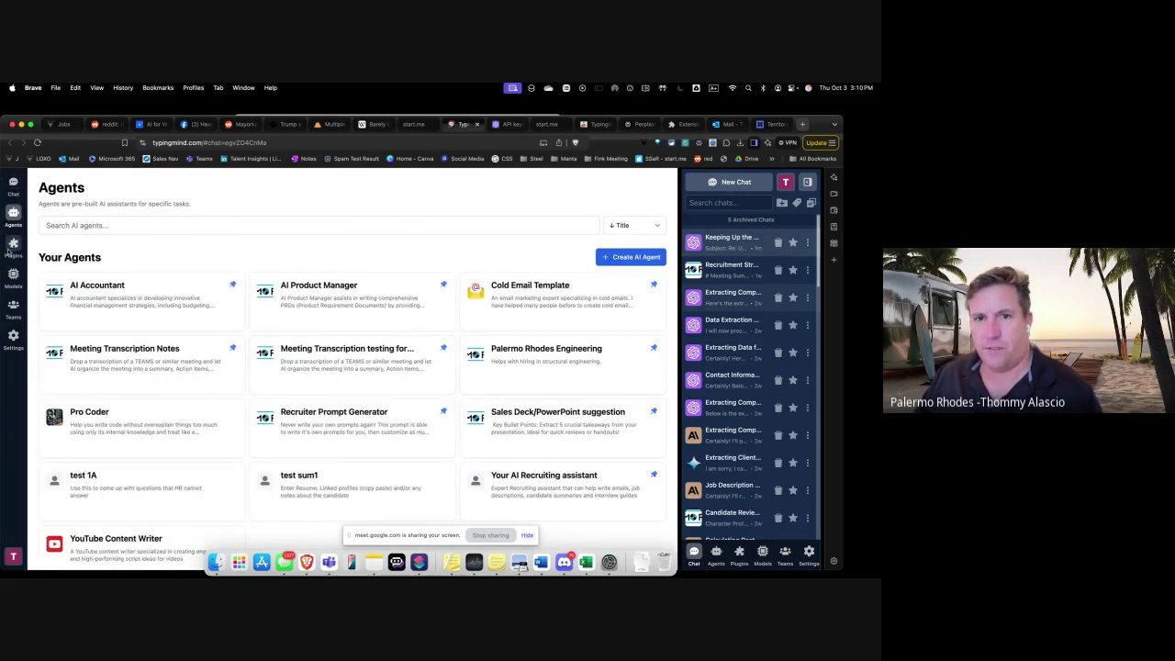
left_click(14, 187)
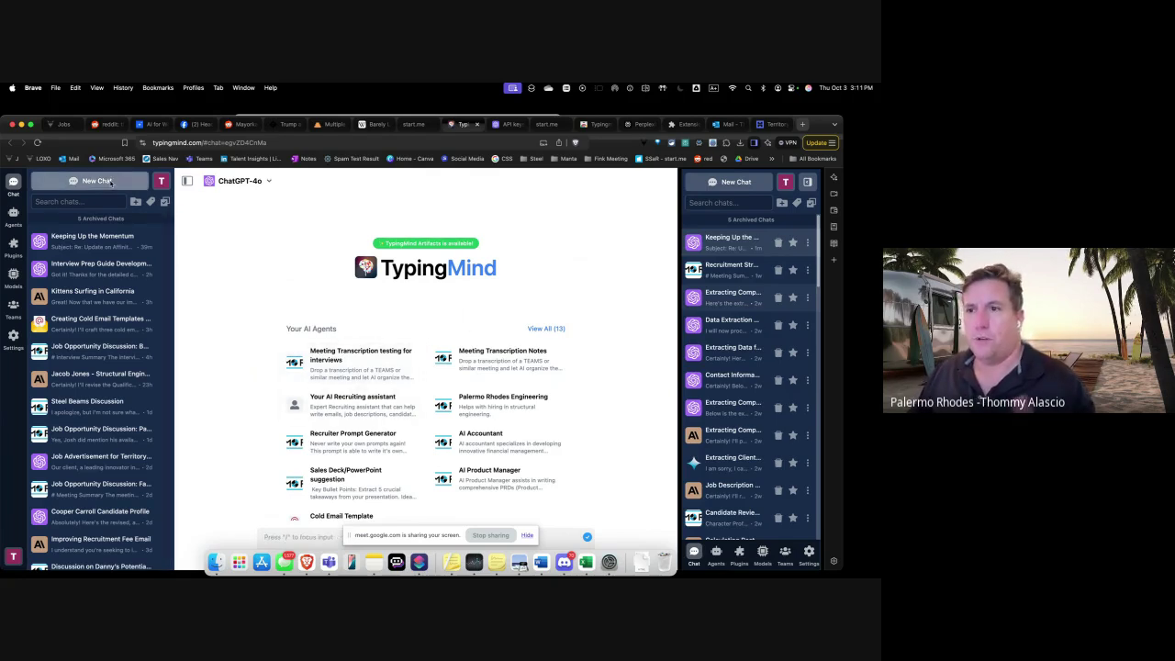
Step: Start a Cold Email Template agent chat, then leave it for a fresh chat
scroll(411, 431, "down", 3)
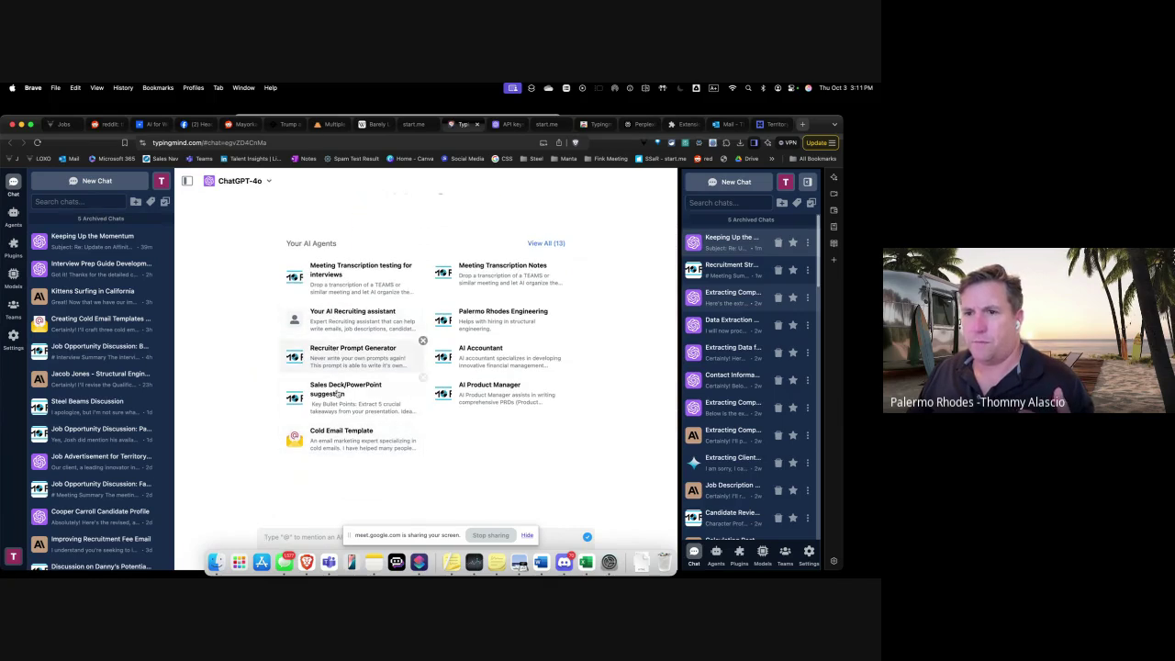
left_click(339, 441)
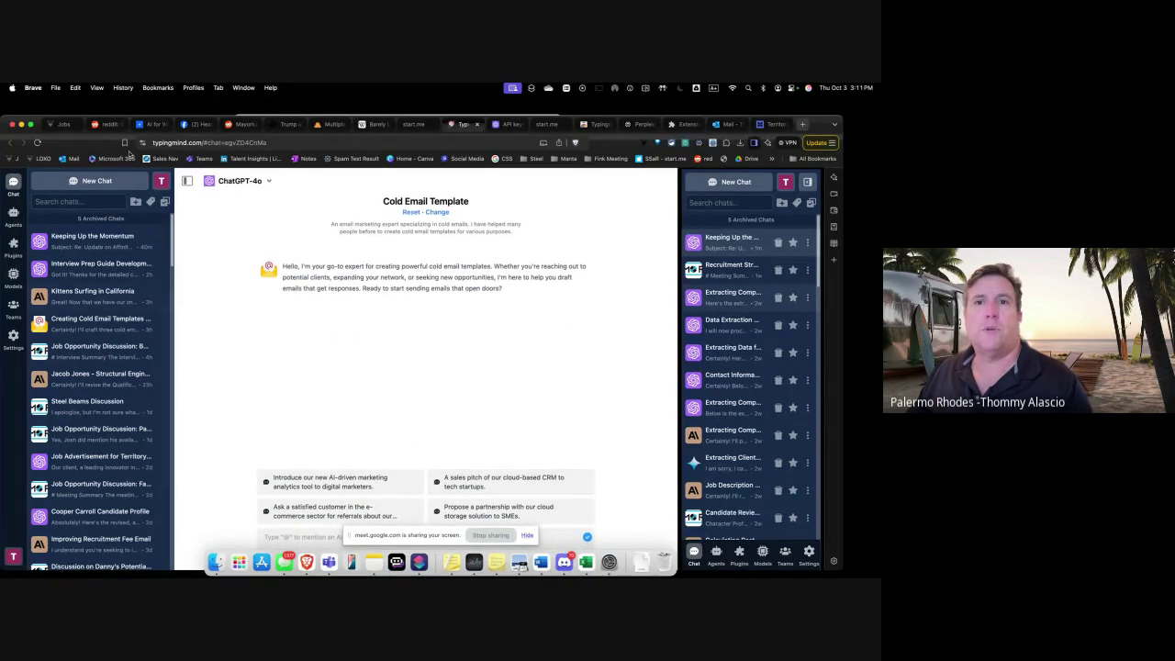
left_click(96, 181)
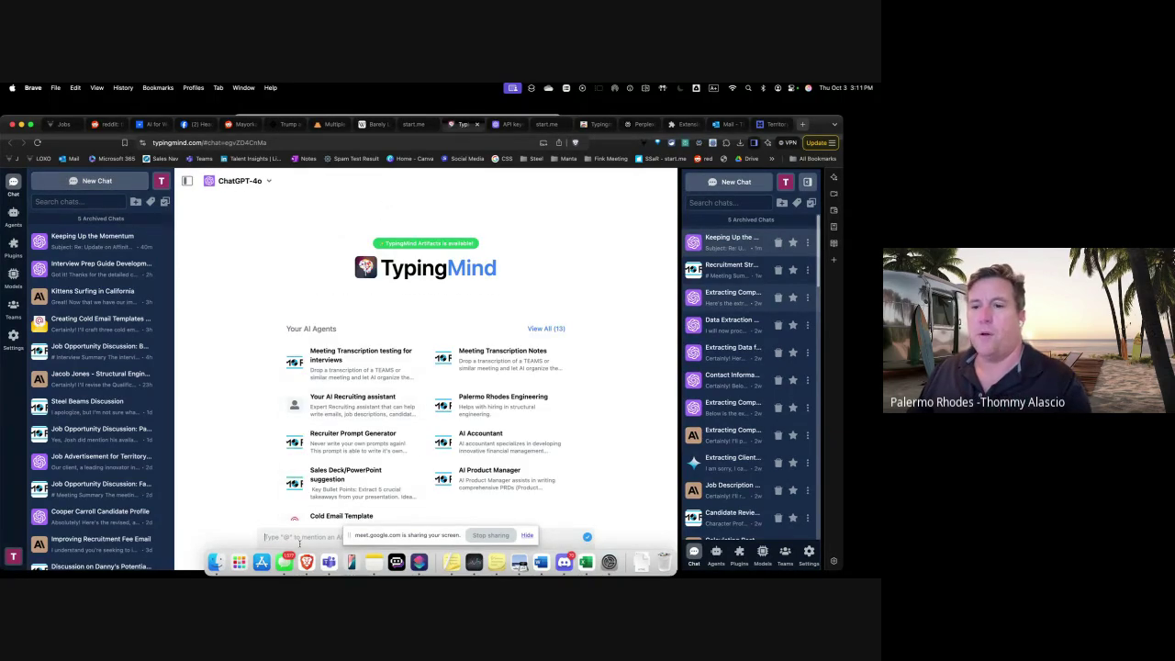
Step: Ask ChatGPT-4o for a social media post about kittens surging in Hawaii
type("I mnee")
type(" ne")
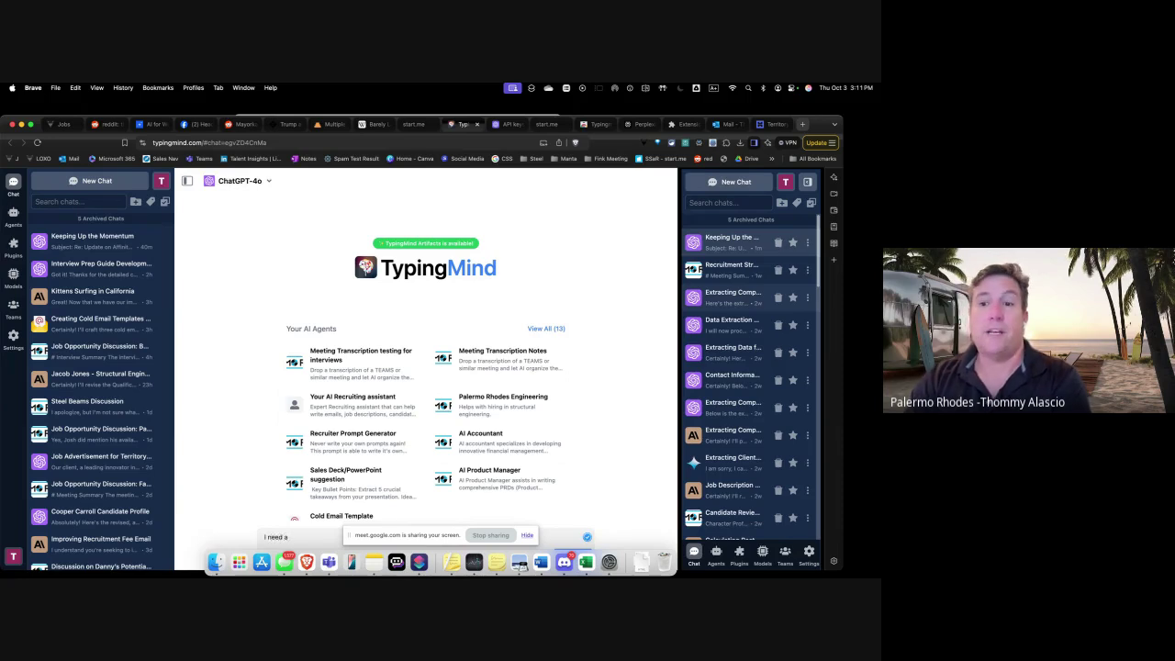
type("ed social media post ag")
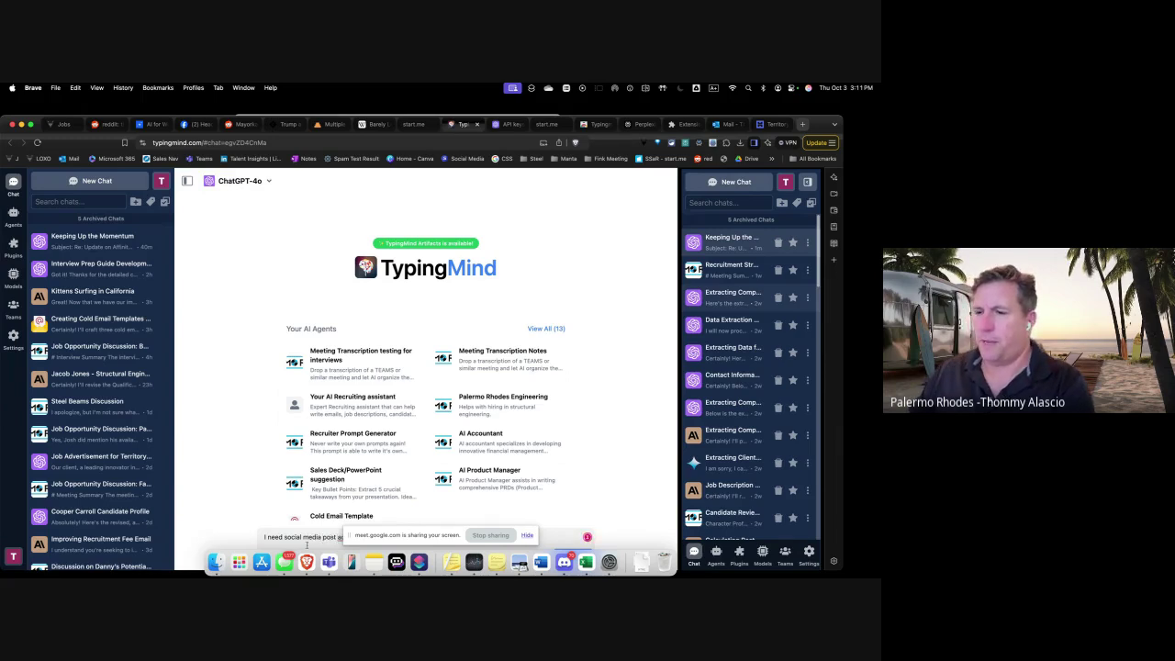
left_click(528, 534)
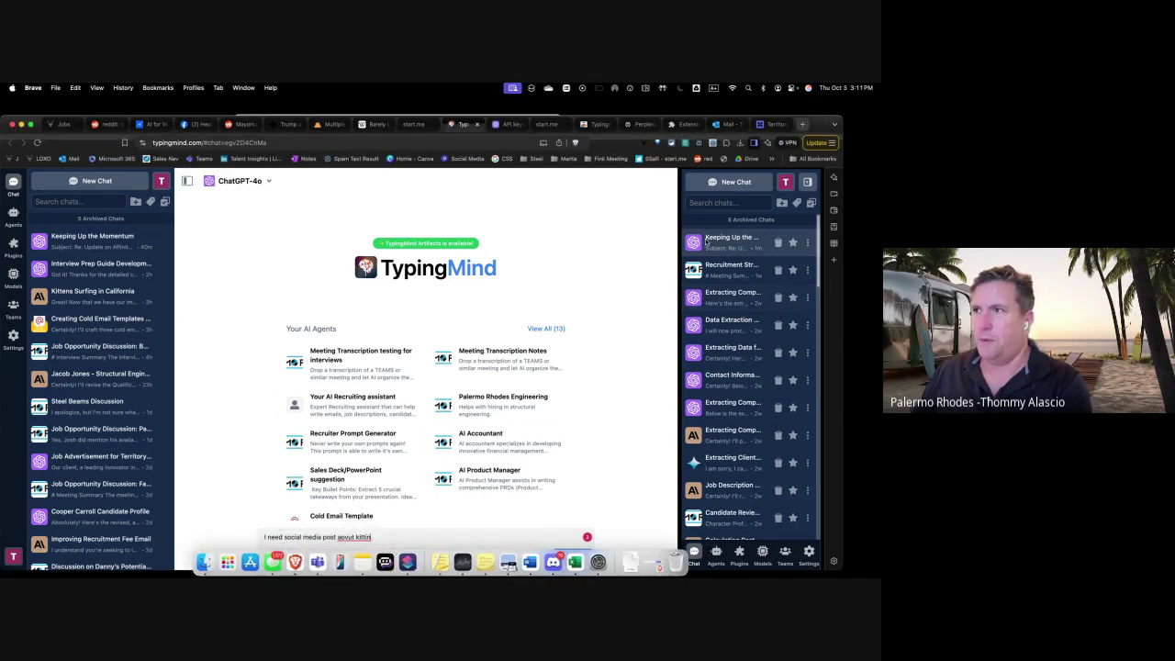
left_click(31, 123)
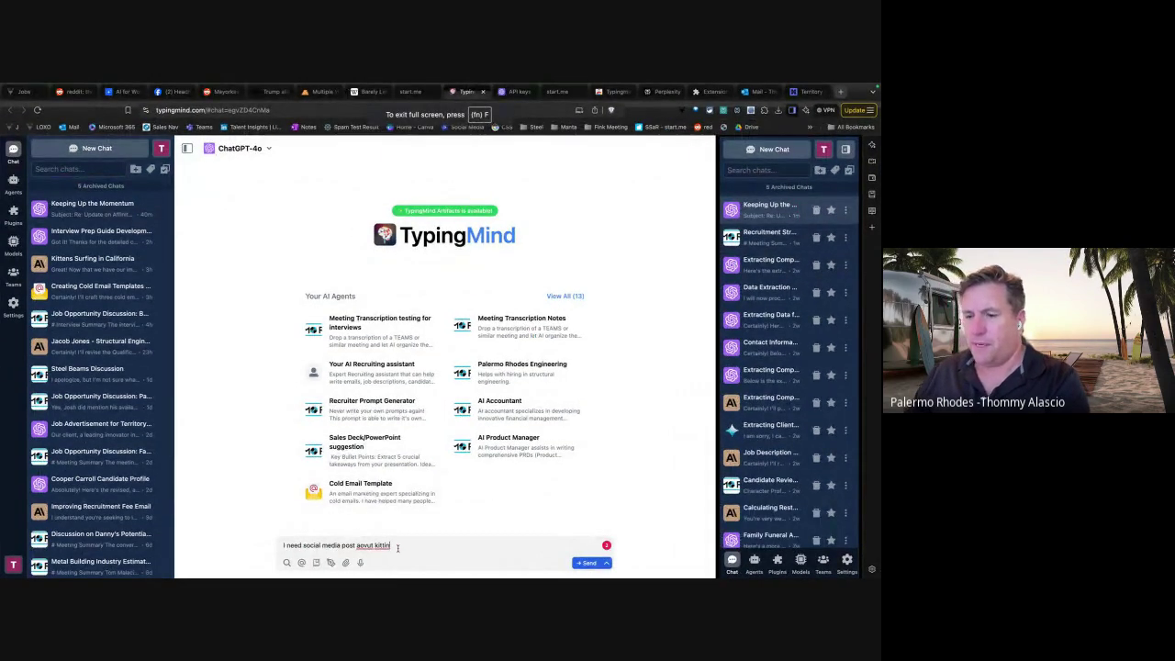
key("BackSpace")
key("BackSpace")
key("BackSpace")
key("BackSpace")
key("BackSpace")
key("BackSpace")
key("BackSpace")
key("BackSpace")
key("BackSpace")
key("BackSpace")
key("BackSpace")
key("BackSpace")
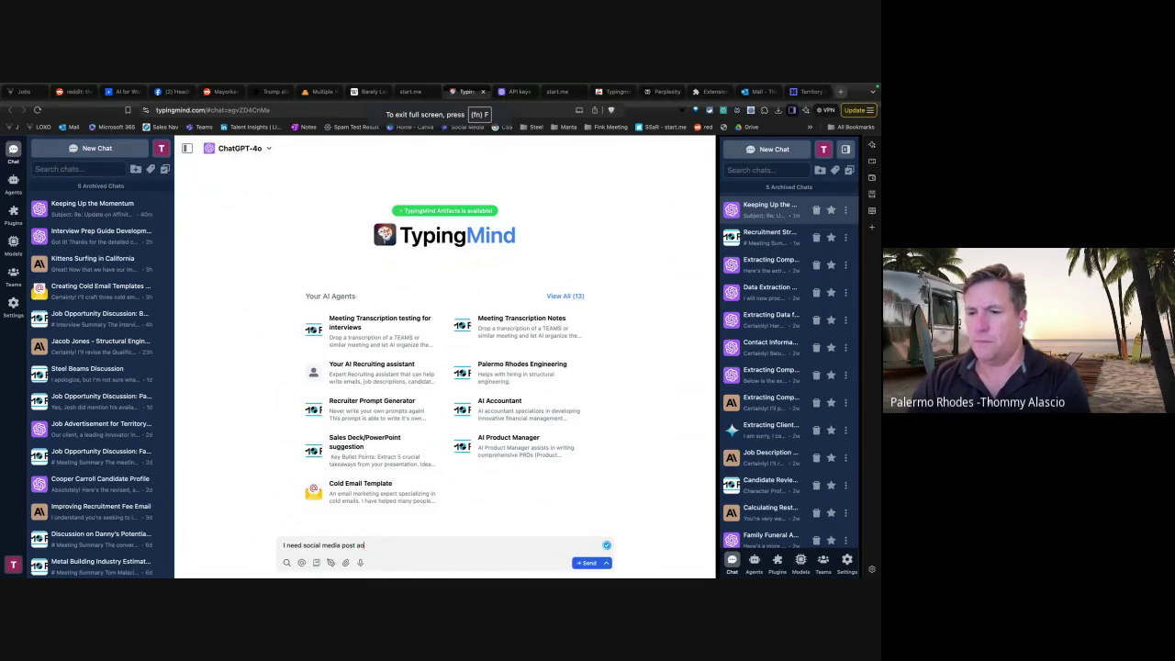
type("about")
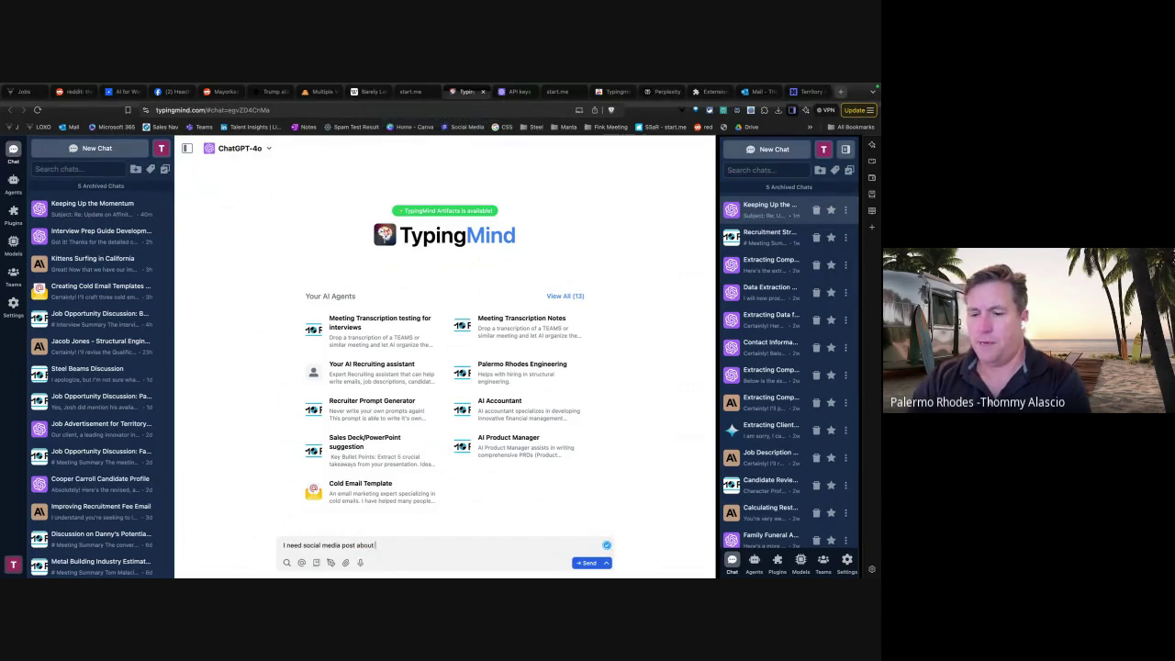
type(" kittens s")
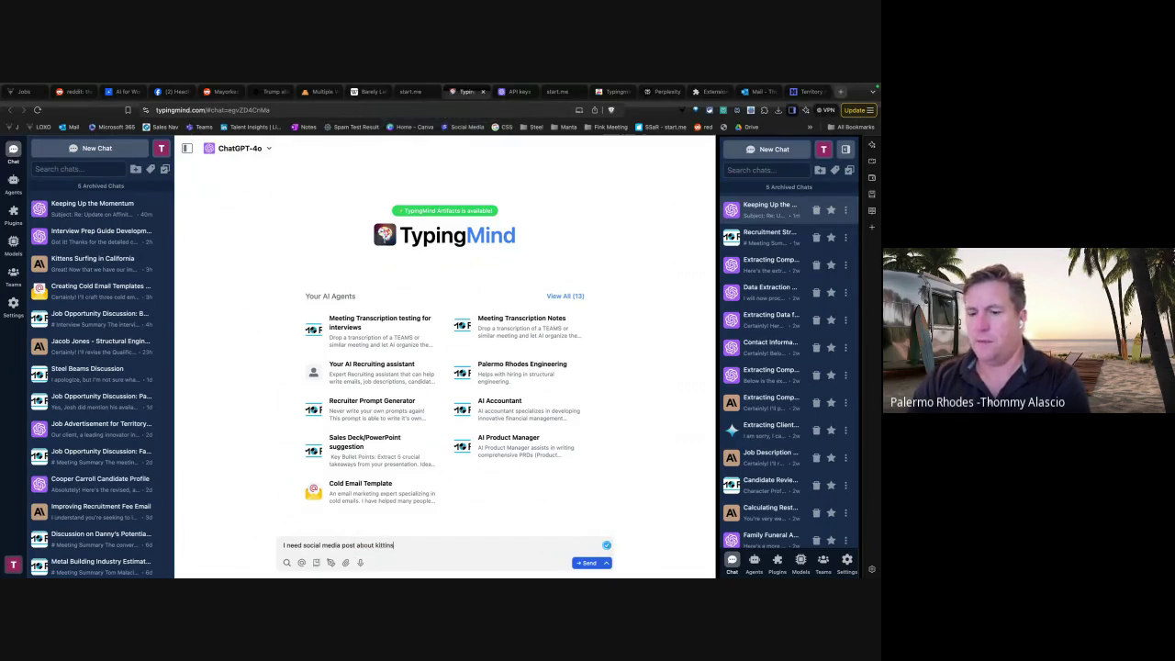
type("urg")
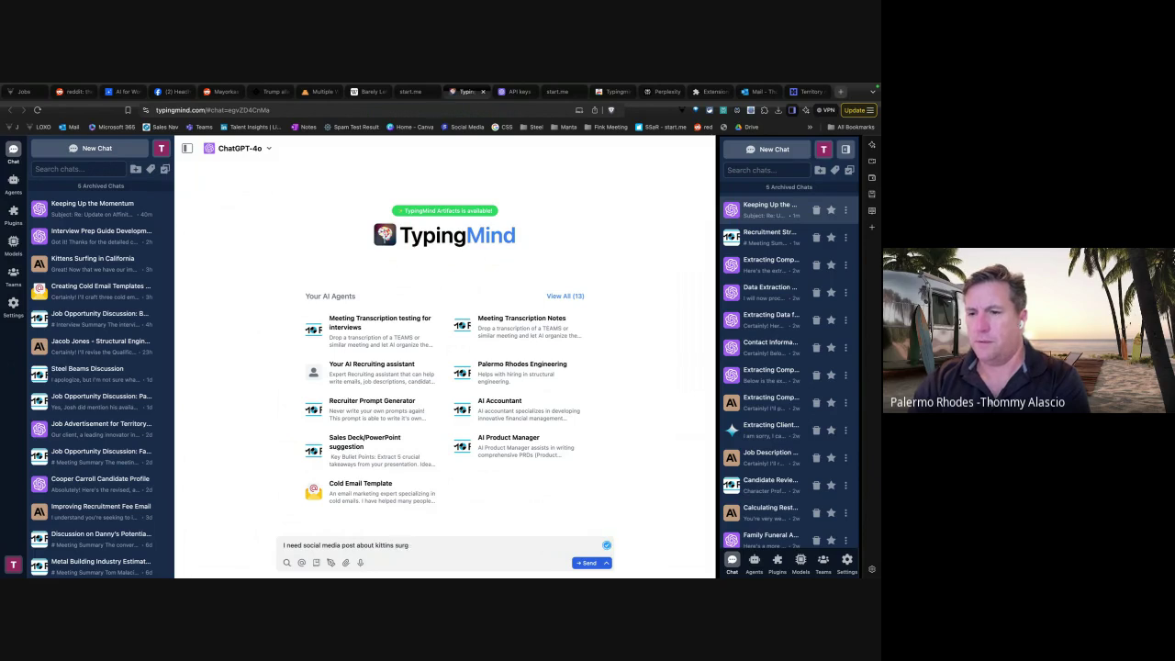
type("in in h")
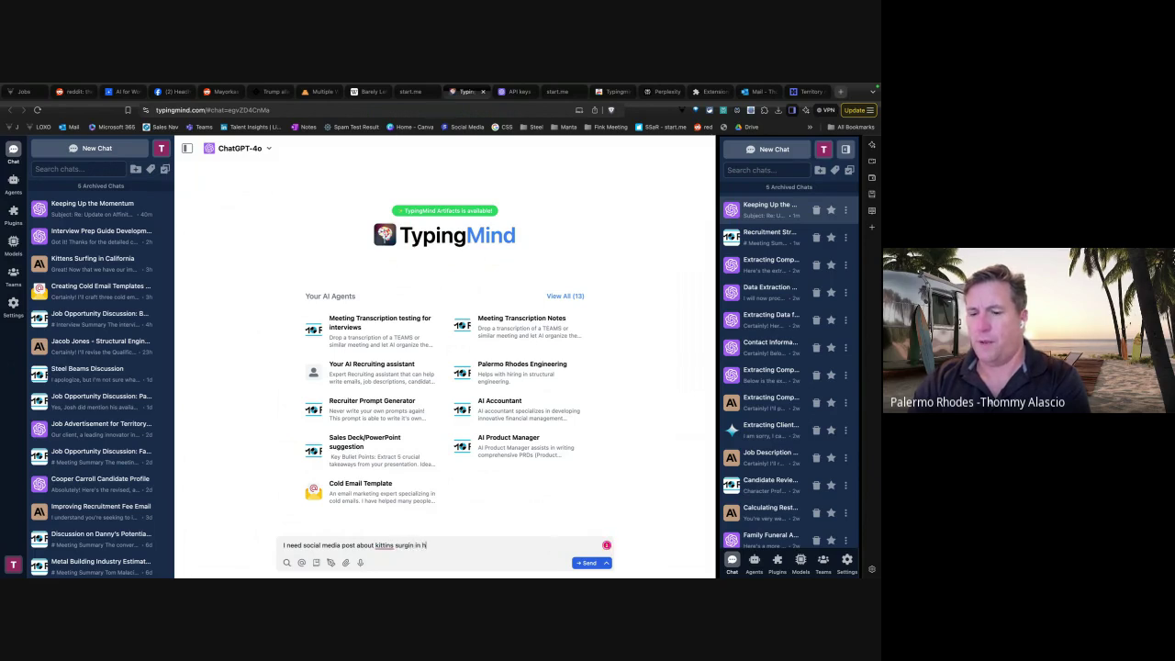
type("awii")
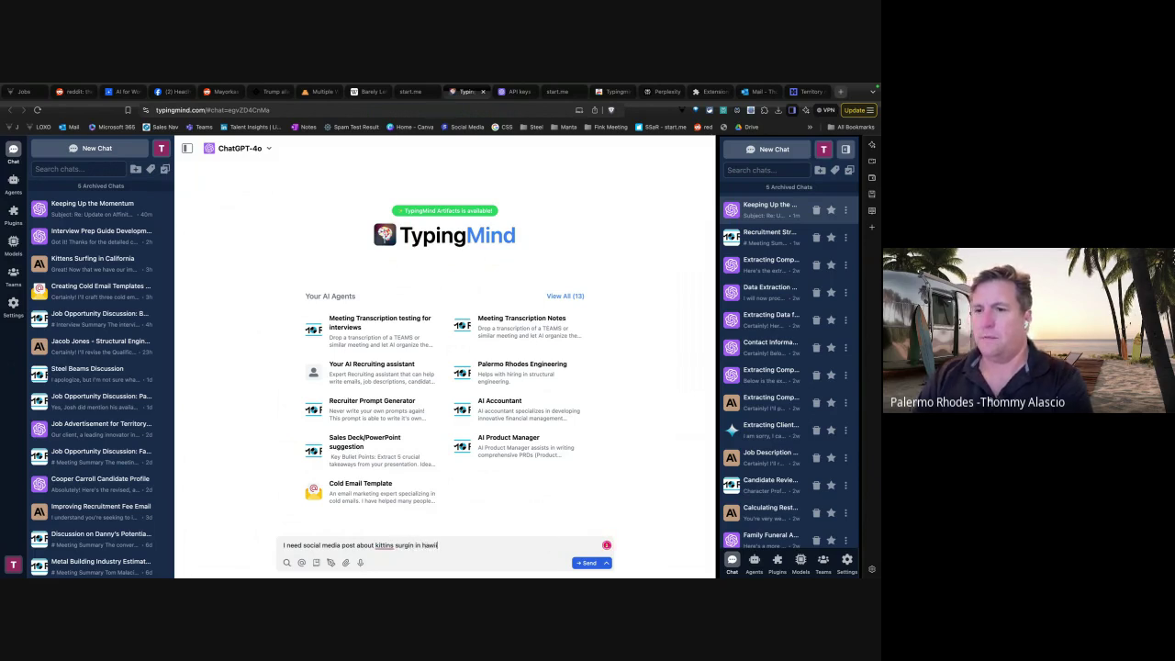
key("Return")
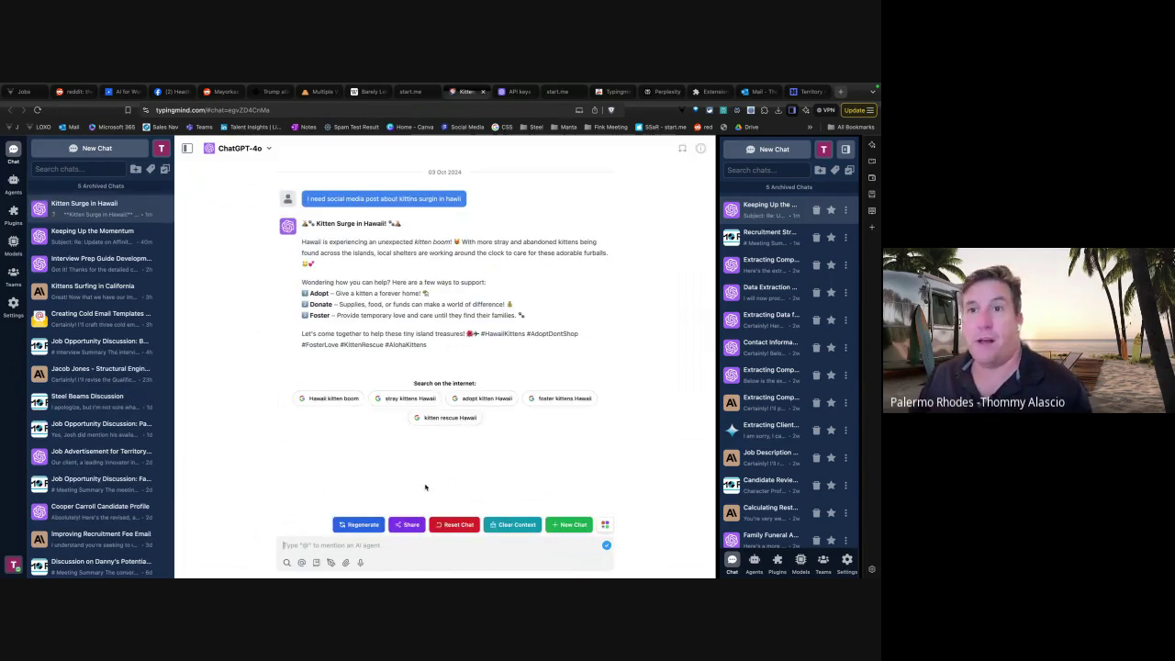
Step: Switch the kitten chat to Claude 3.5 Sonnet and regenerate its reply
left_click(271, 151)
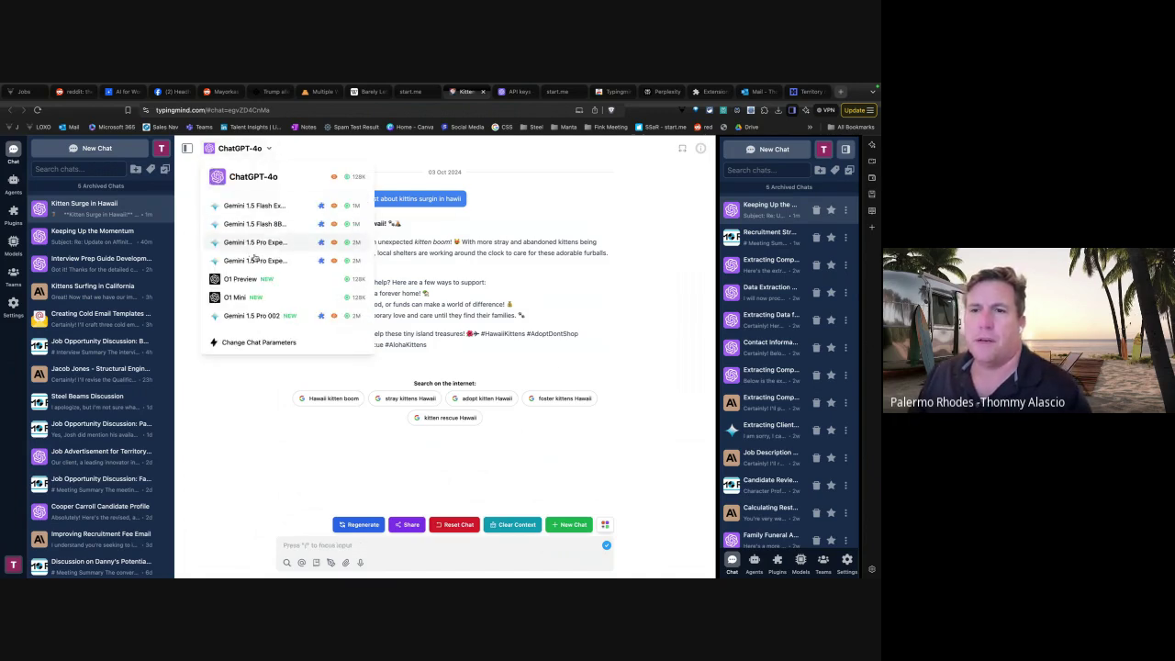
scroll(256, 275, "down", 5)
left_click(256, 275)
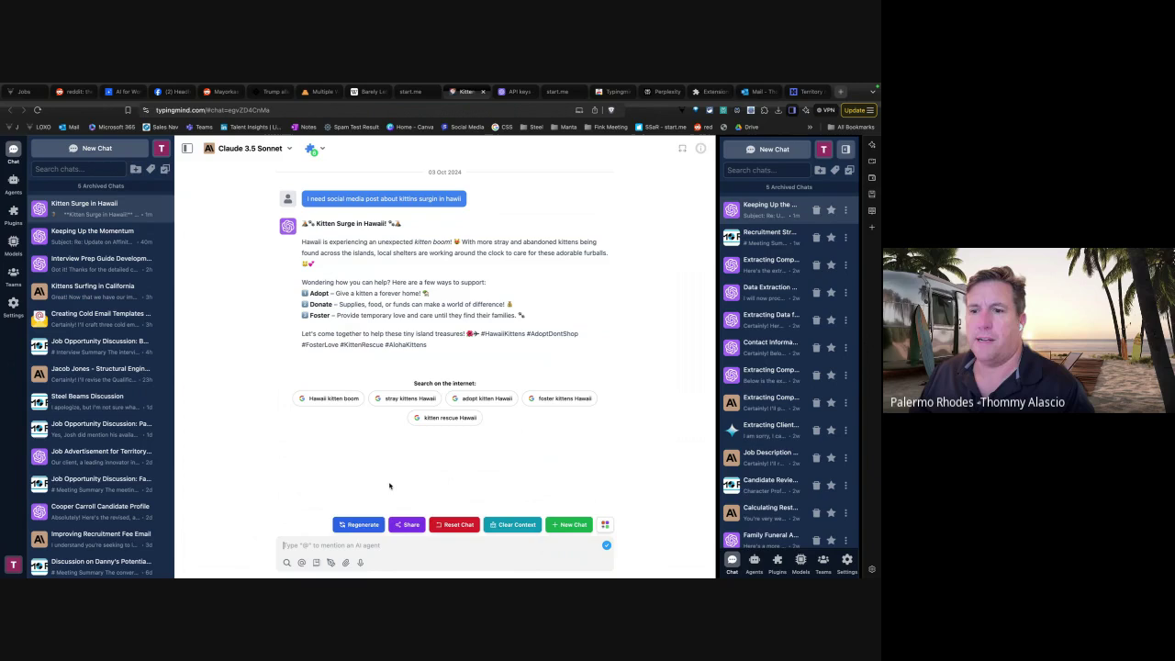
left_click(362, 525)
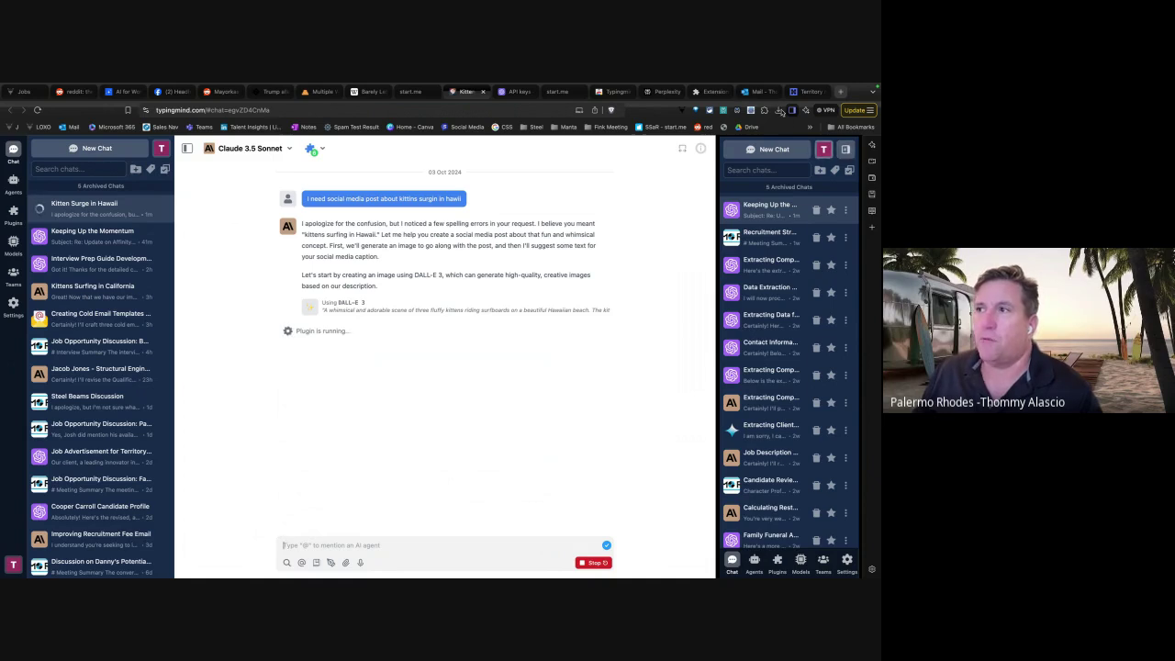
left_click(758, 91)
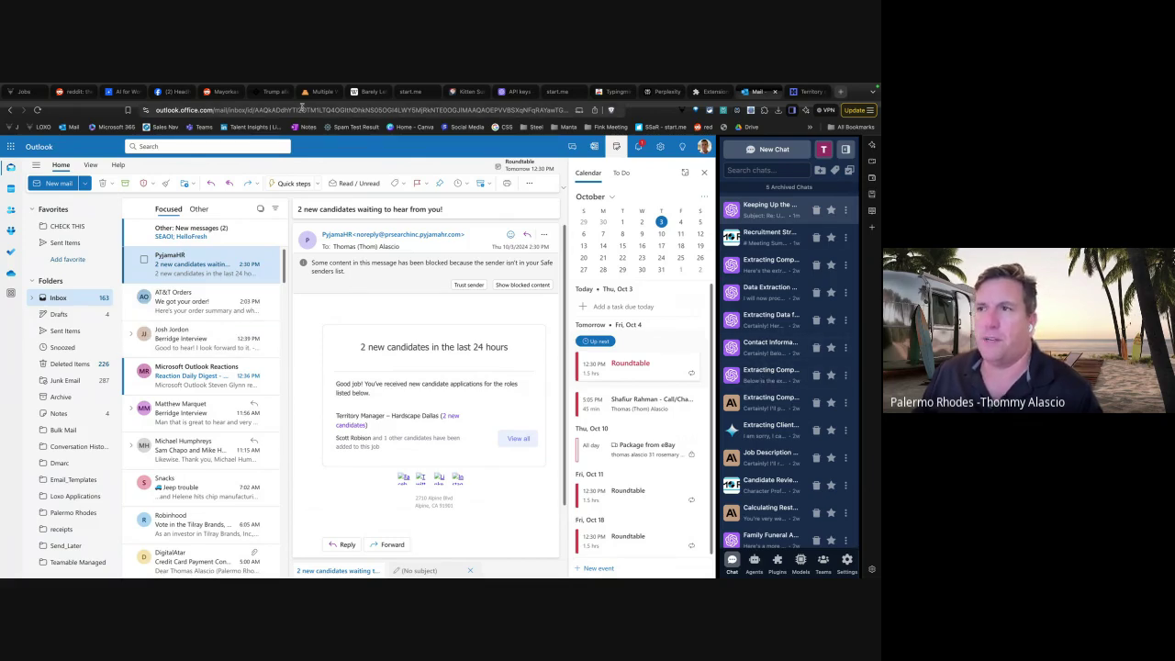
left_click(710, 93)
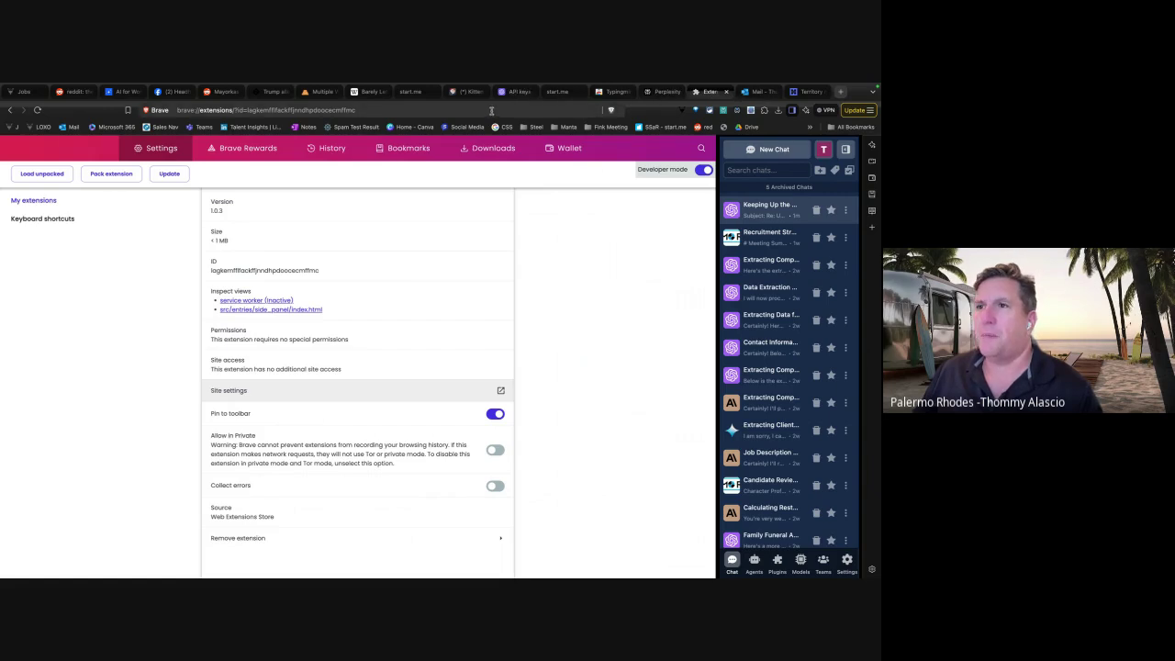
left_click(465, 92)
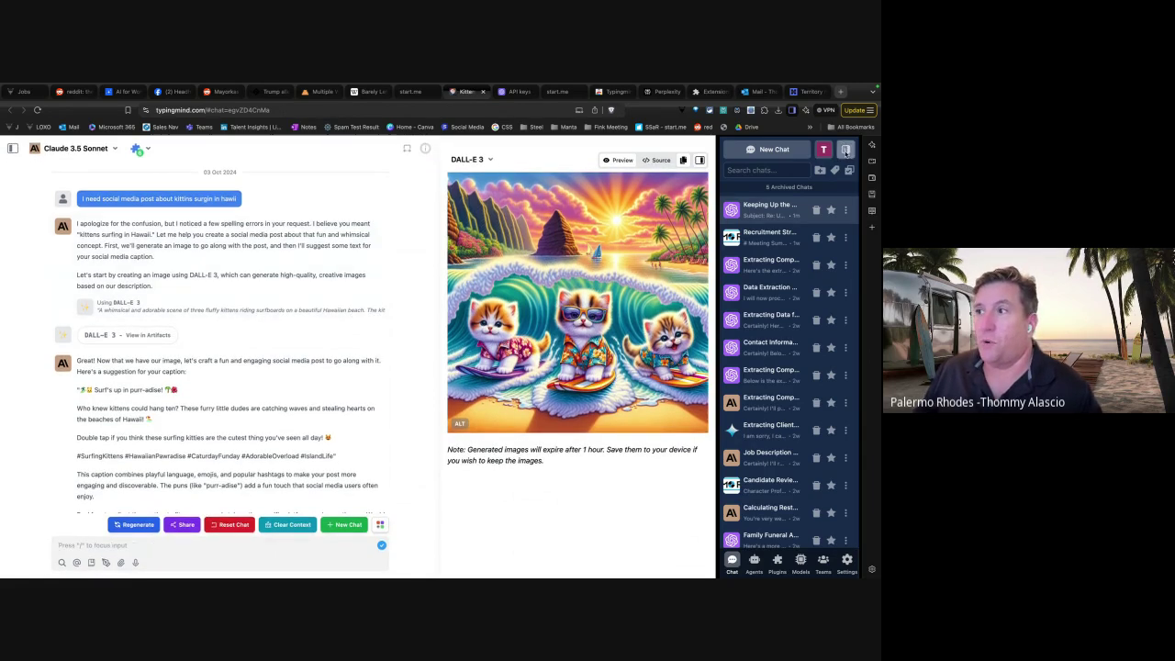
Step: In a side-by-side pane, regenerate the kitten post with Gemini 1.5 Flash Experimental 0827
left_click(844, 149)
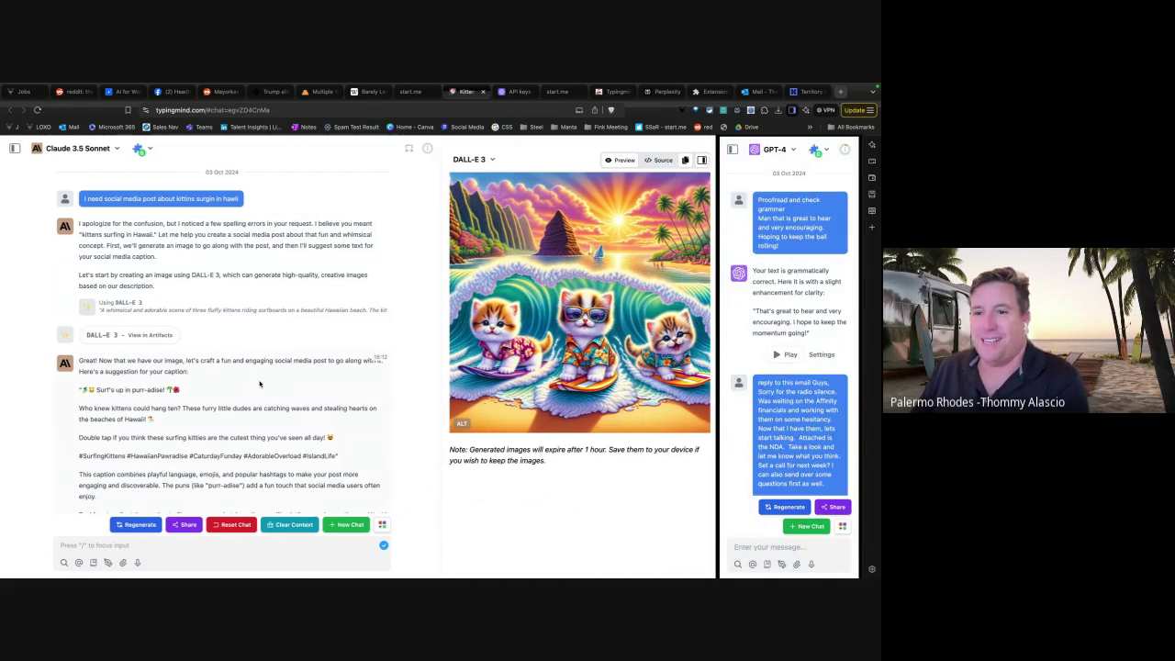
left_click(76, 148)
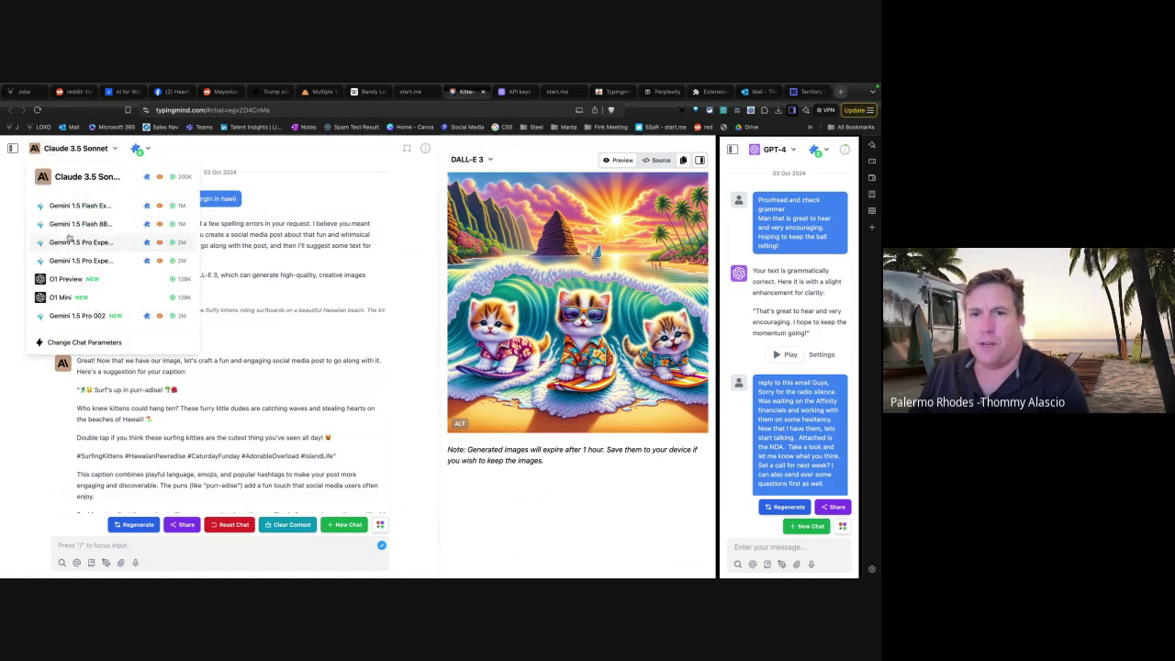
left_click(78, 207)
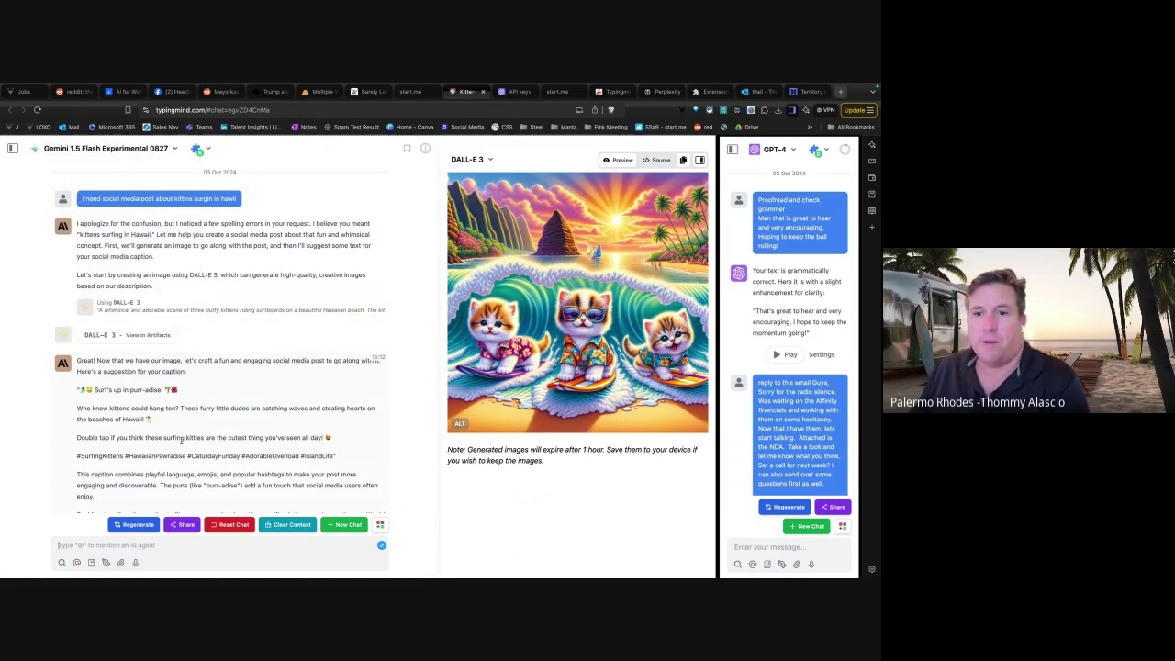
left_click(138, 524)
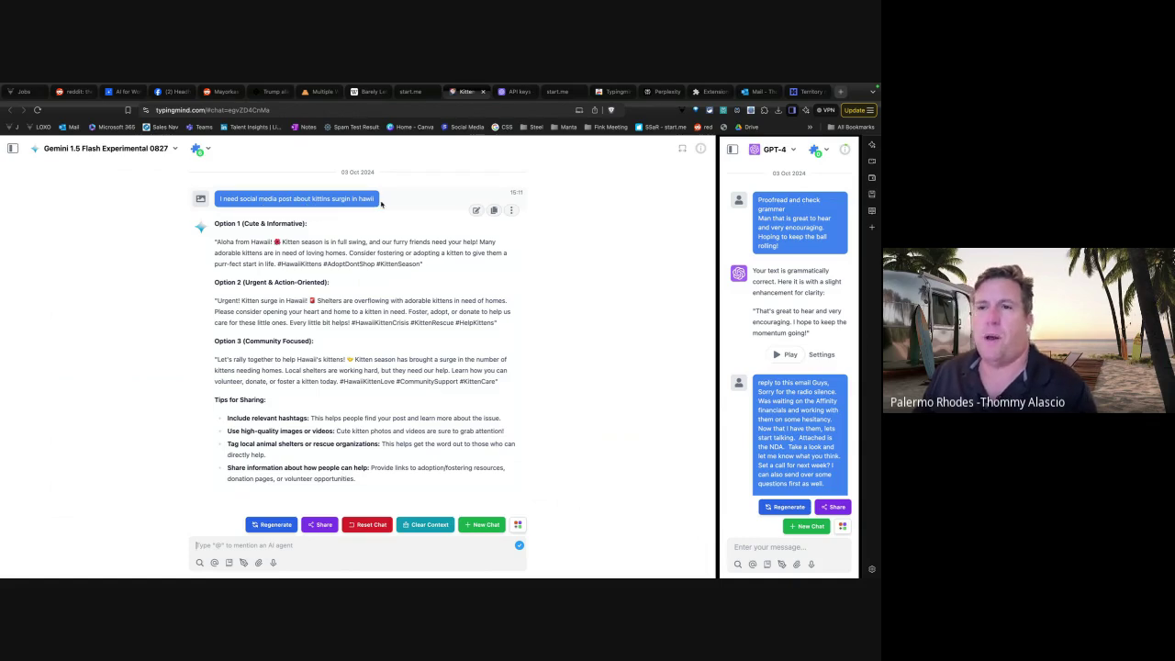
Step: Revisit the Kitten Surge in Hawaii chat at full width and close the GPT-4 side pane
left_click(15, 149)
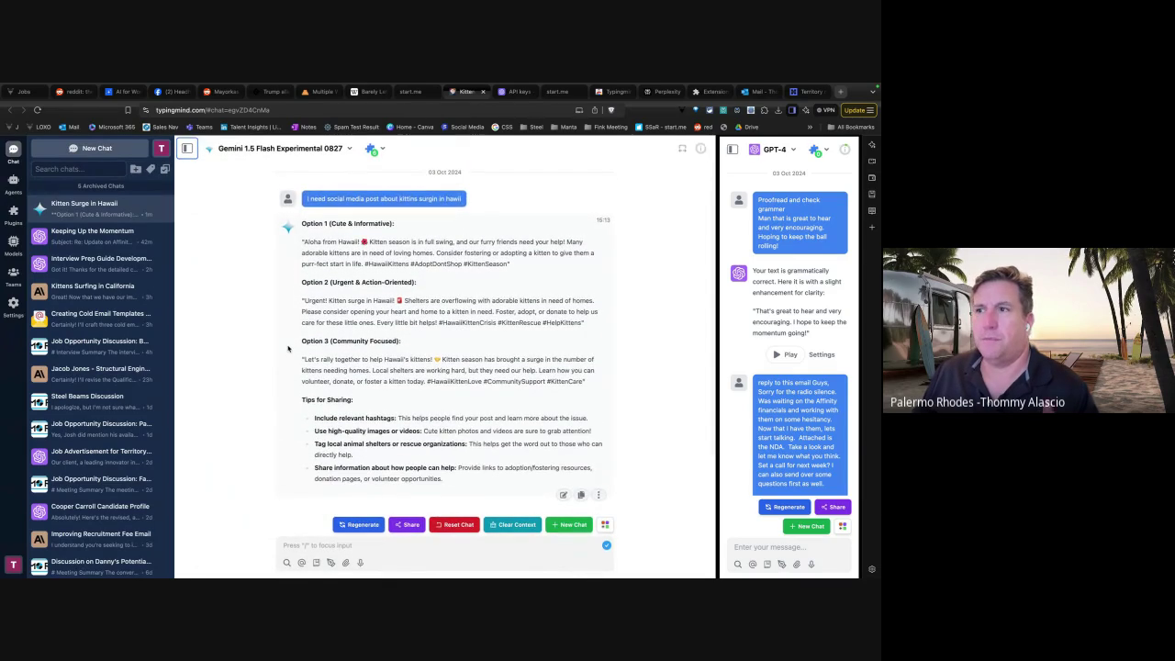
left_click(73, 237)
left_click(84, 206)
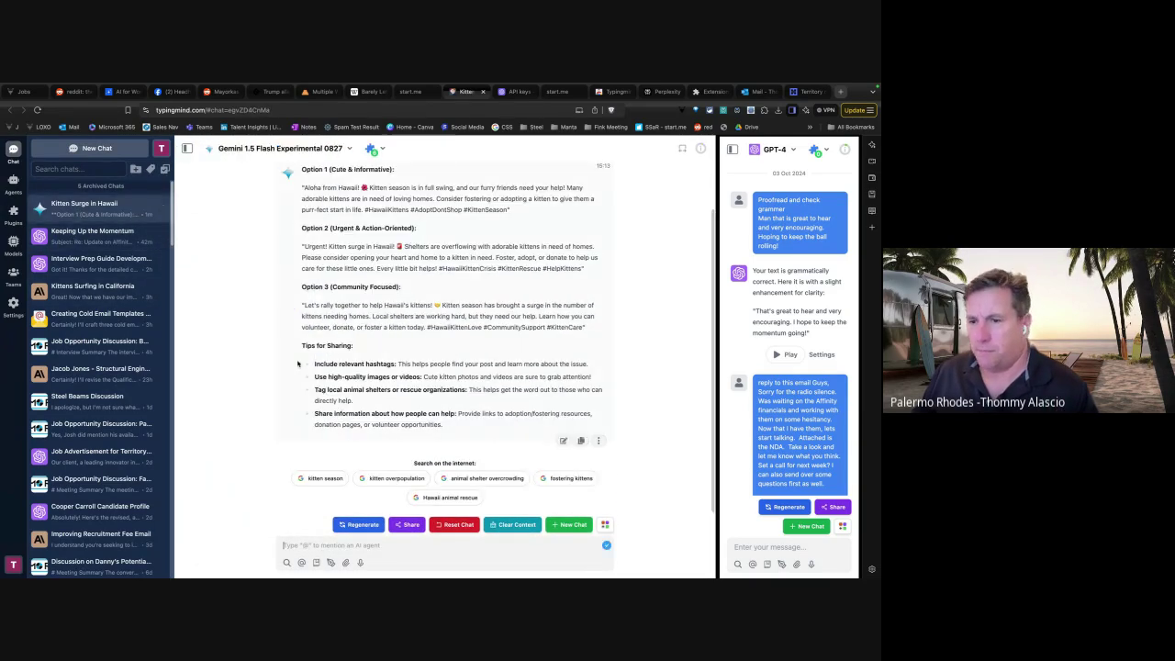
scroll(297, 363, "up", 1)
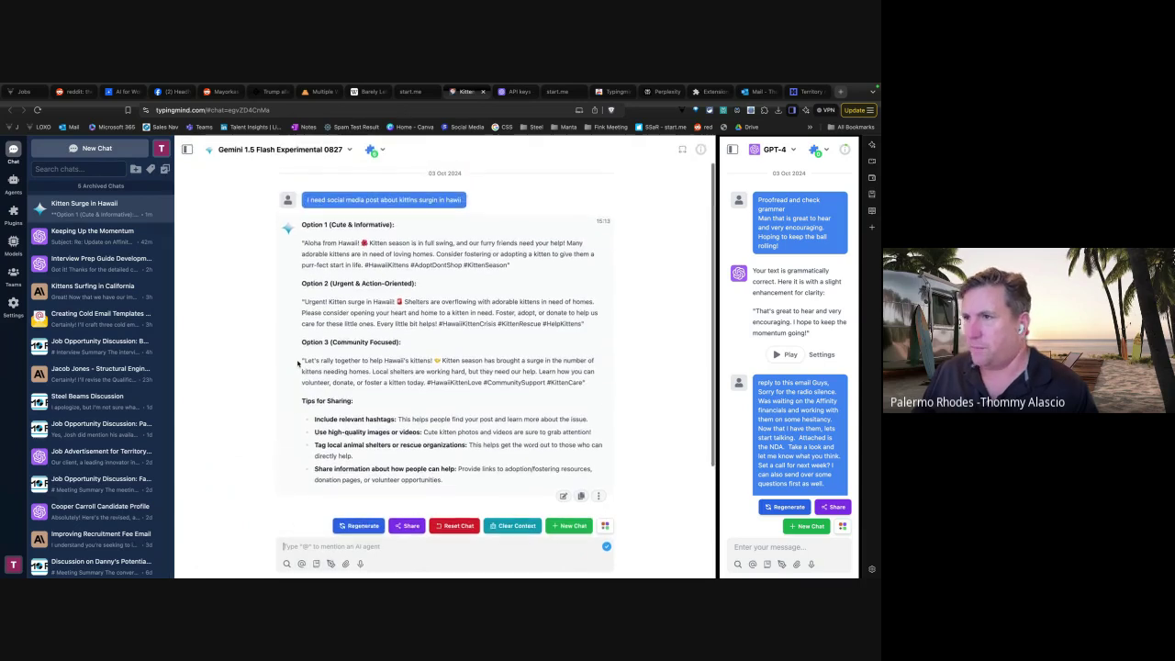
left_click(682, 150)
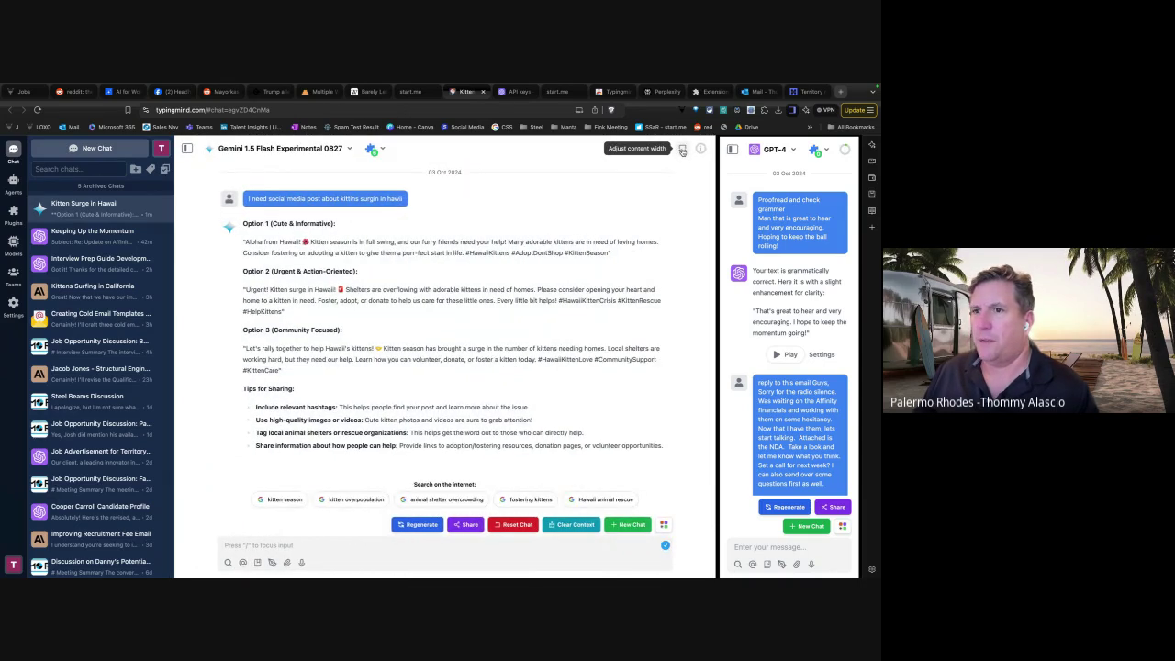
left_click(845, 148)
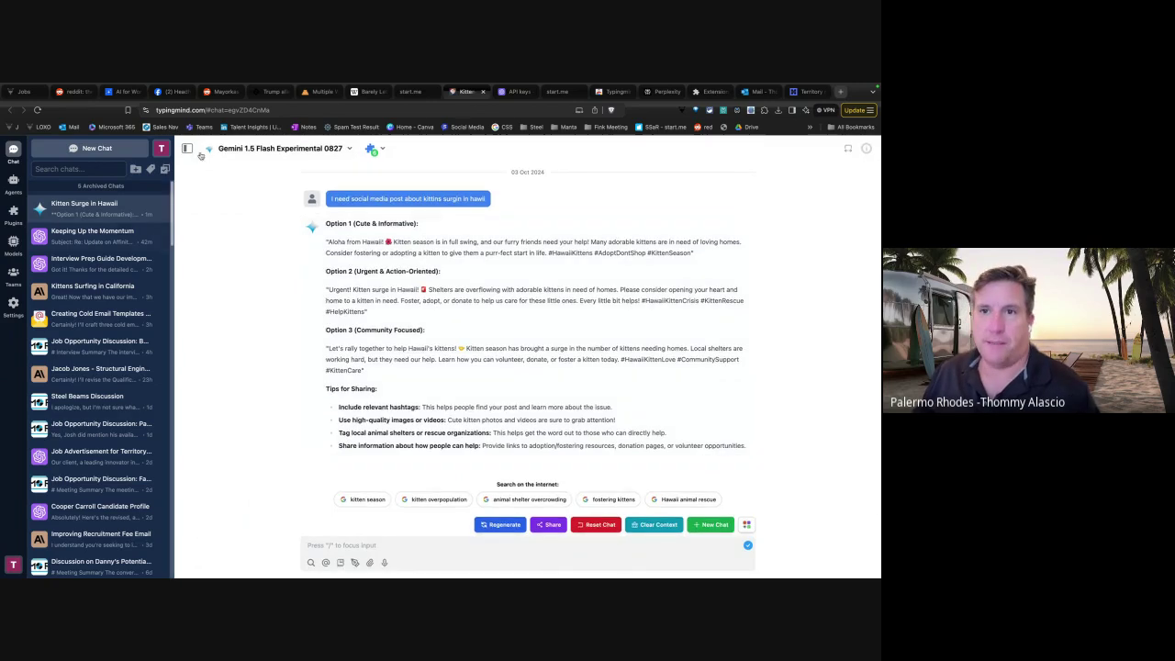
Step: Look over the Kittens Surfing in California chat, then begin a new chat
left_click(90, 288)
scroll(227, 207, "up", 3)
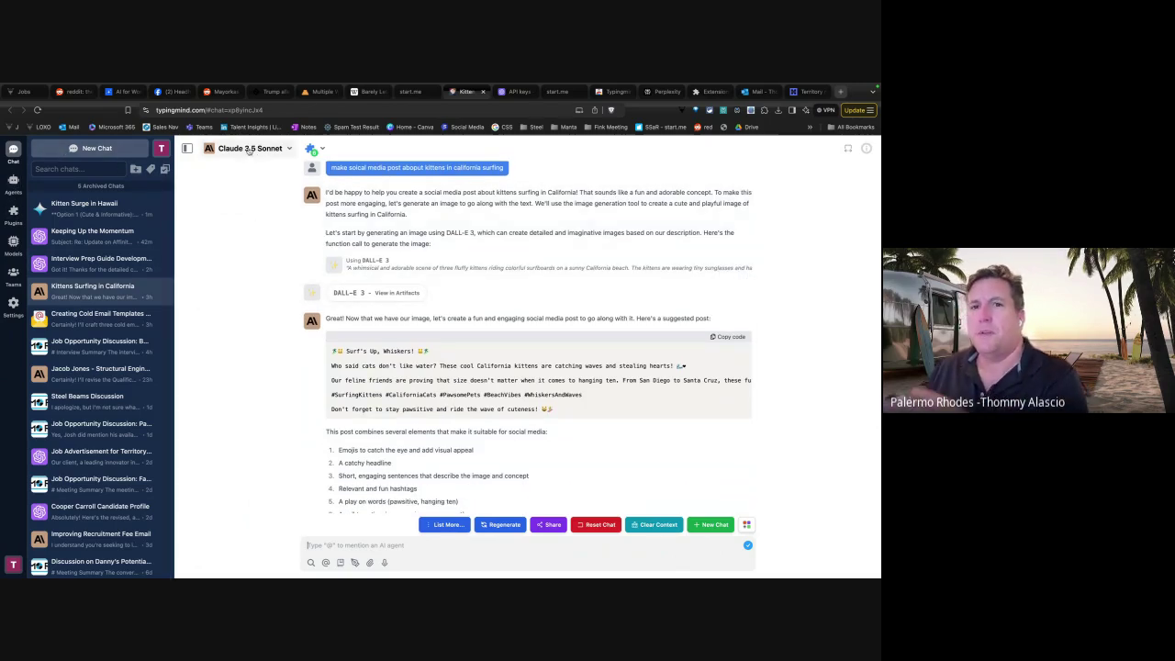
left_click(92, 147)
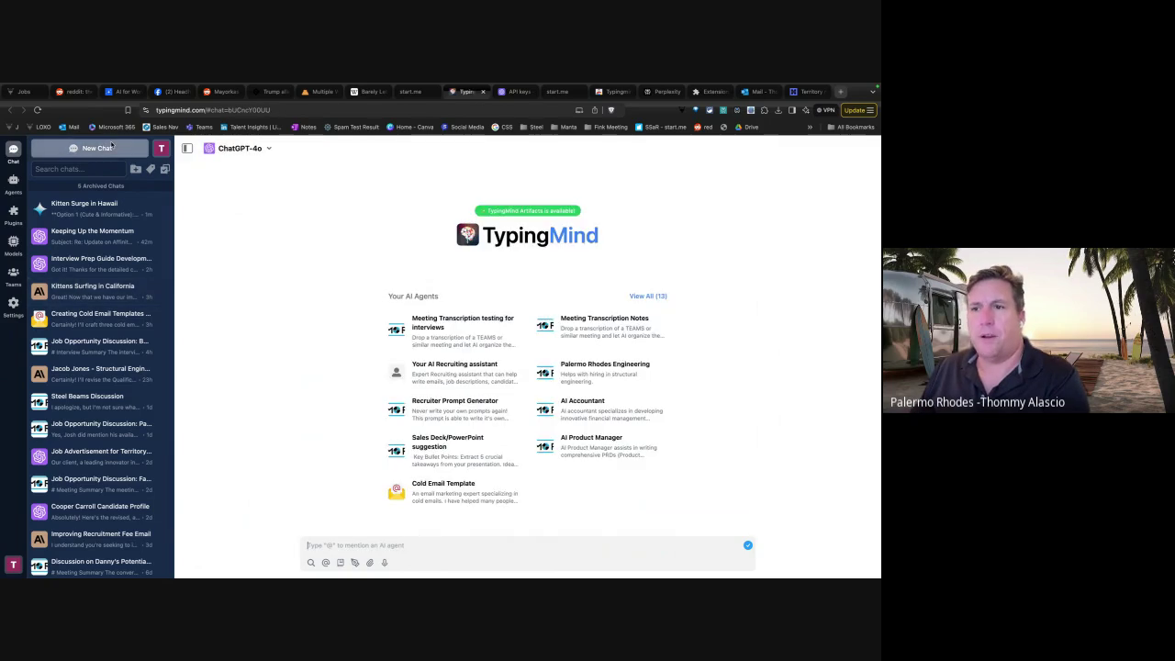
Step: Start a Meeting Transcription Notes agent chat on ChatGPT-4o
left_click(593, 336)
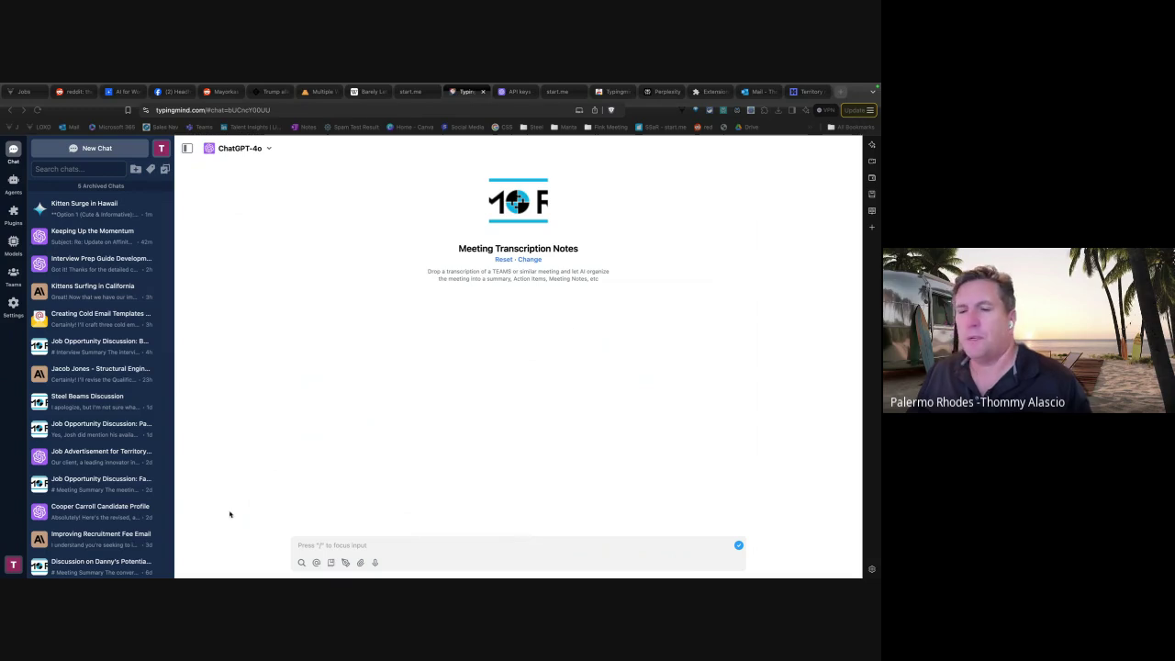
left_click(346, 545)
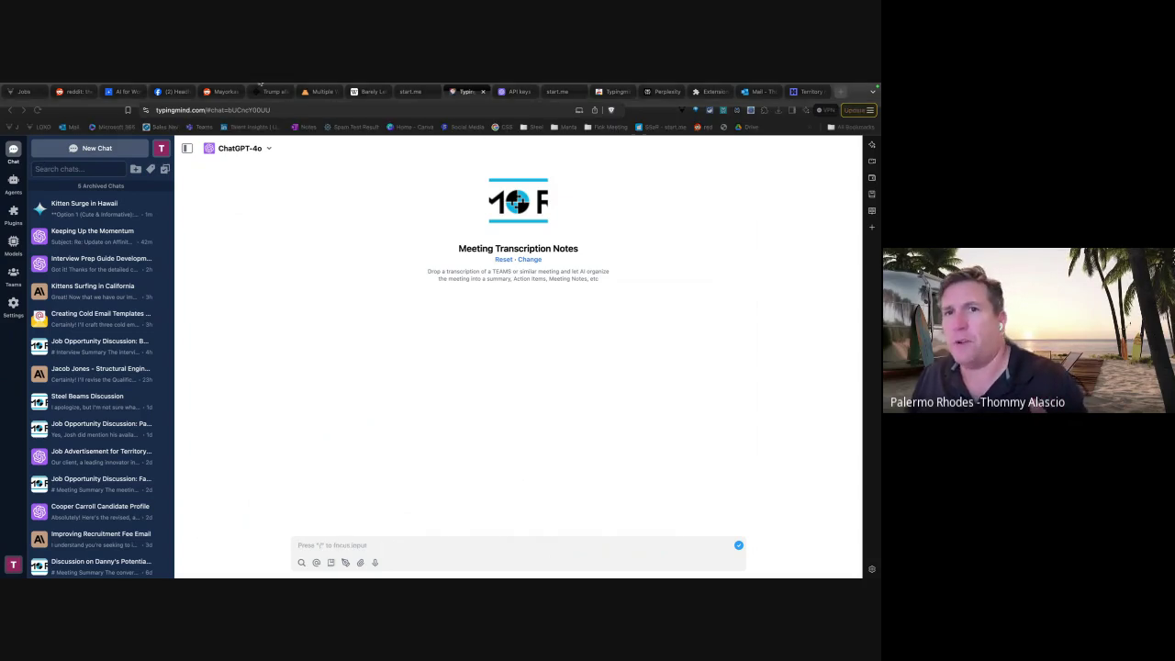
left_click(428, 254)
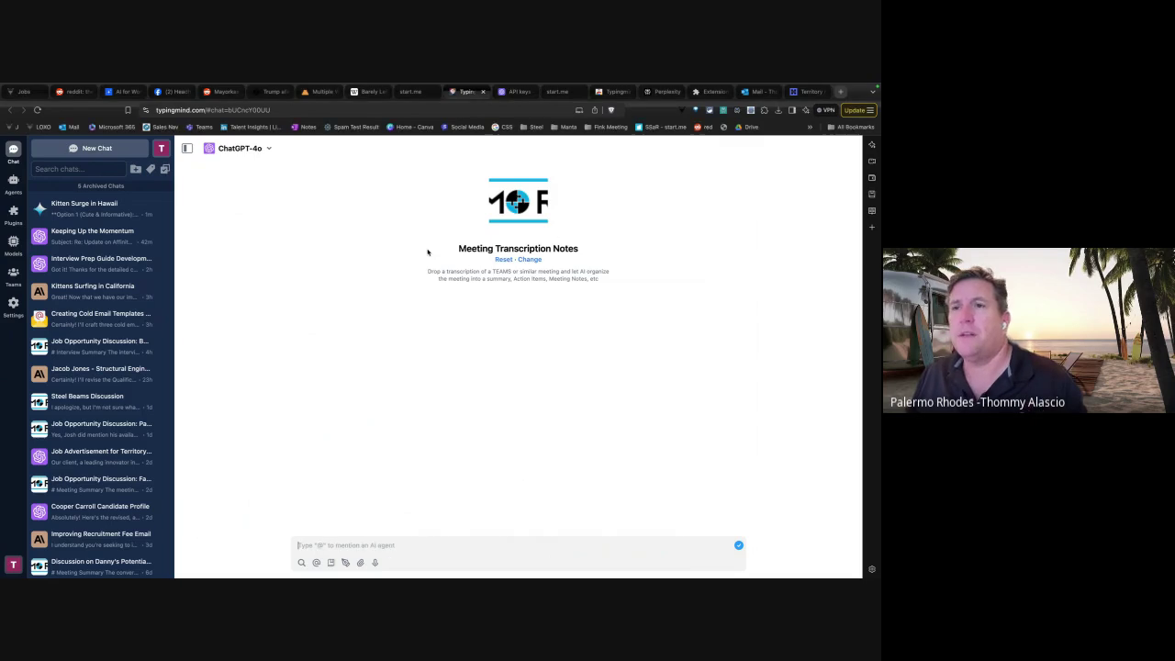
Step: Glance at the Telegraph article tab and Finder, then return to the empty agent prompt box
left_click(271, 92)
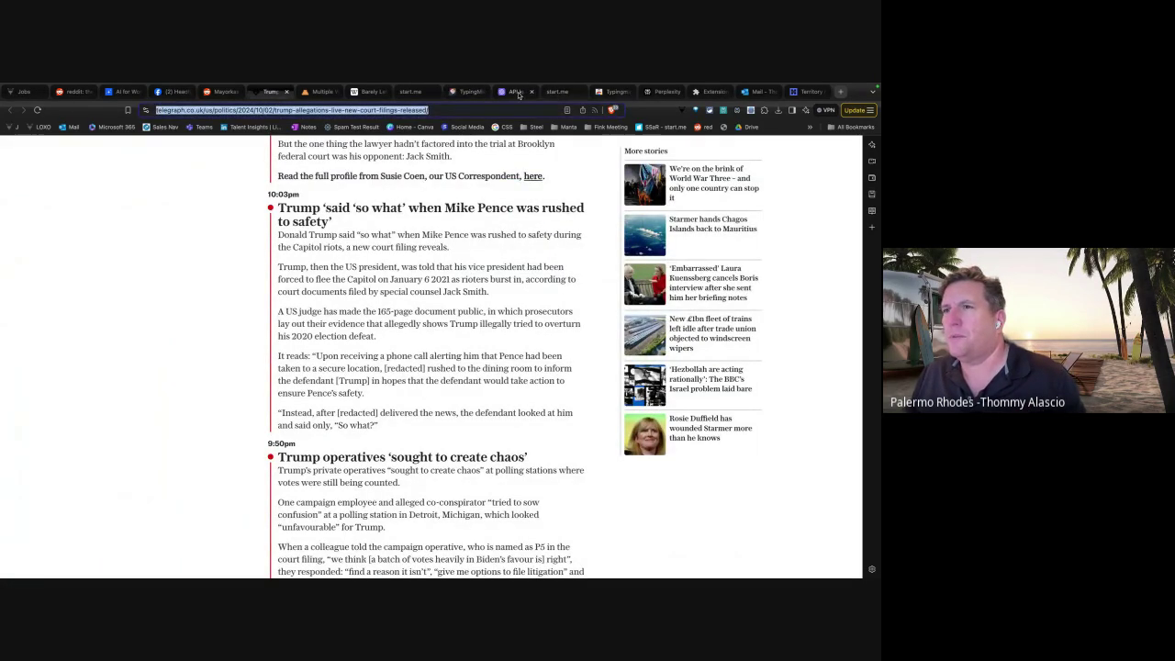
left_click(470, 92)
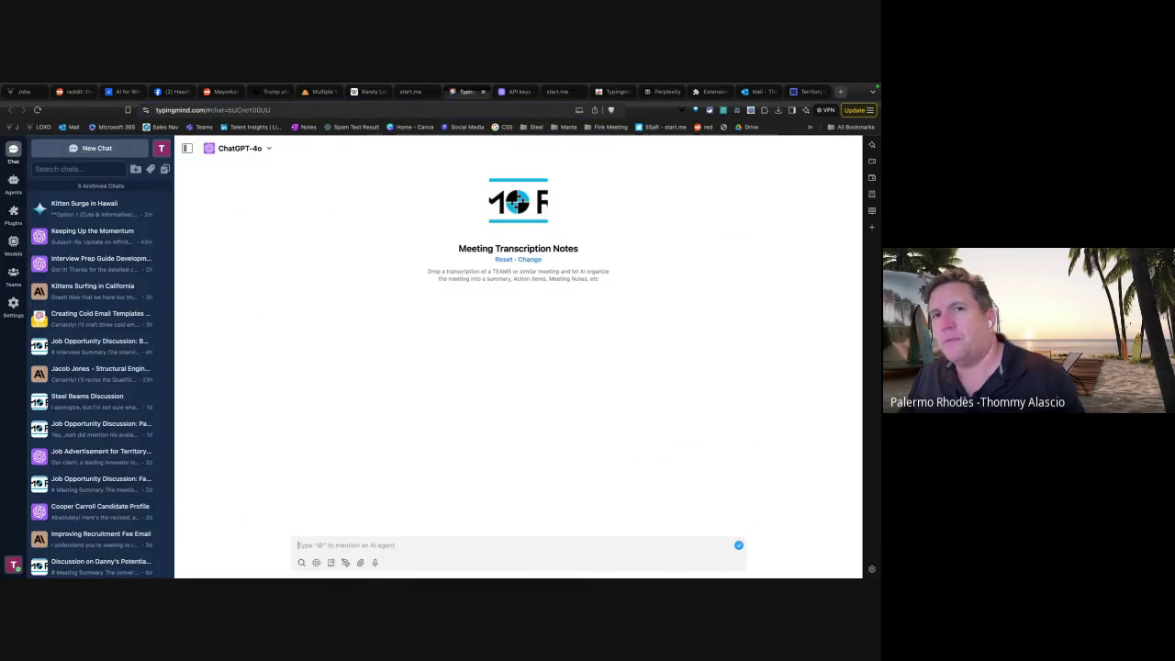
mouse_move(265, 570)
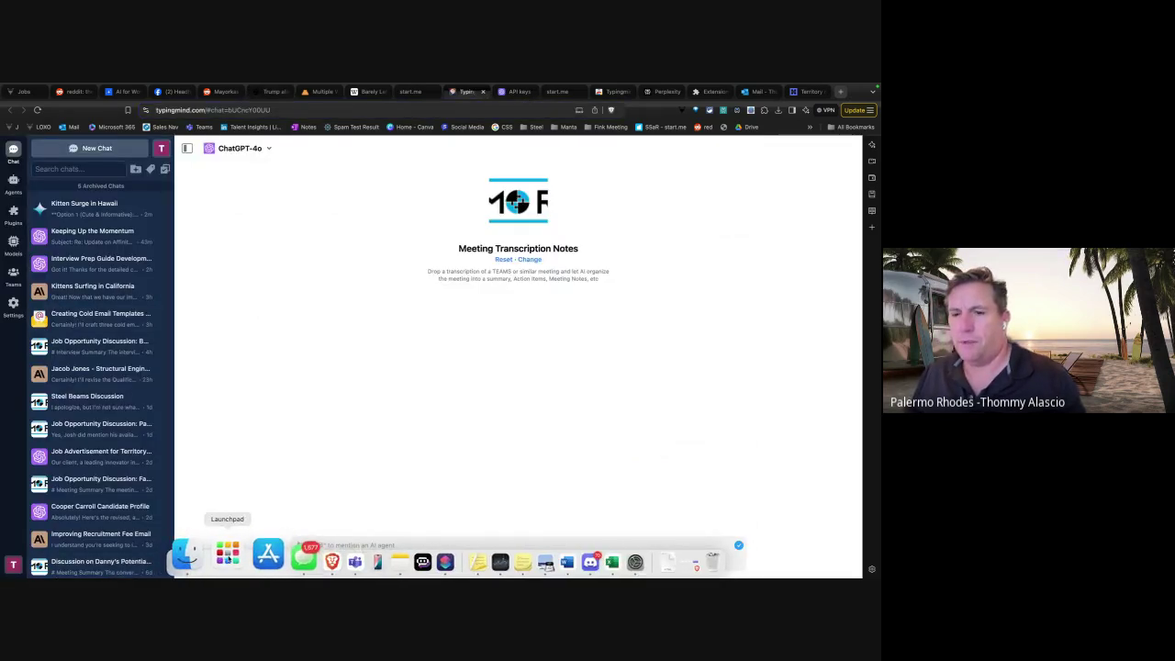
left_click(204, 555)
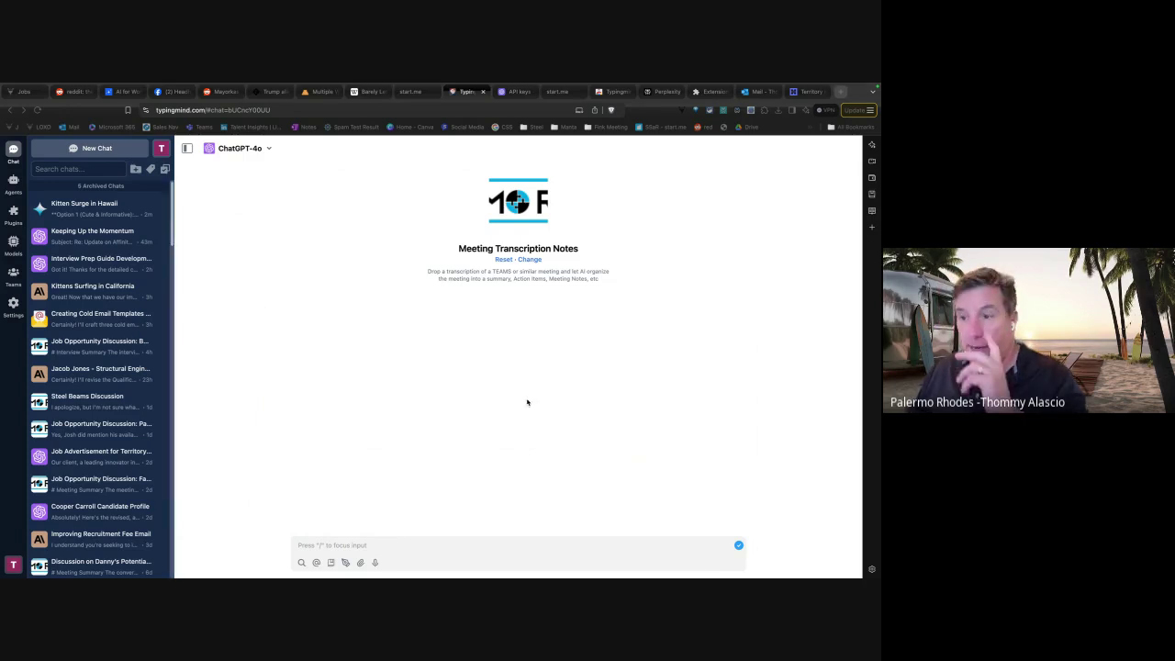
left_click(381, 544)
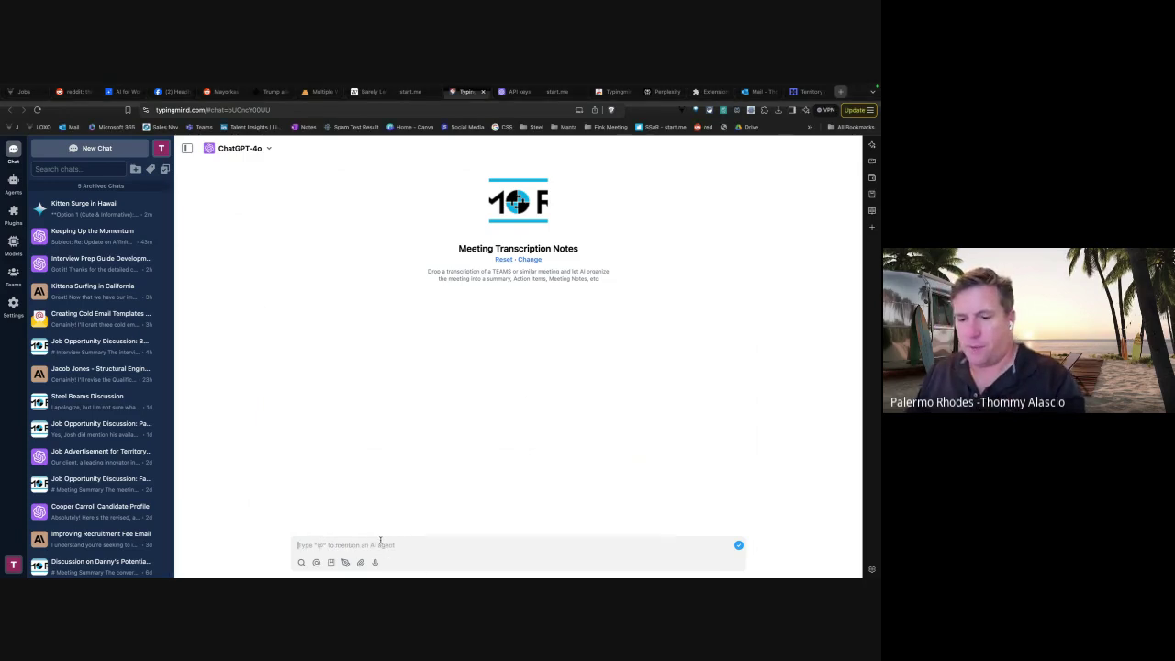
Step: Paste the interview transcript as clipboard.txt and send it to the agent
key("super+v")
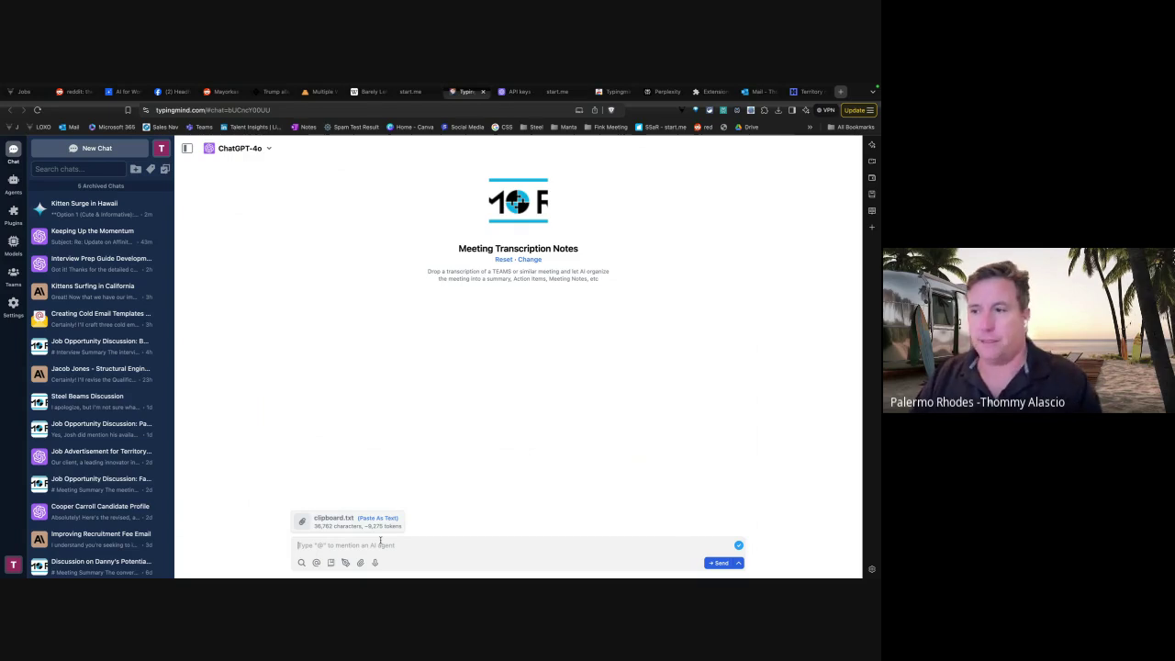
key("Return")
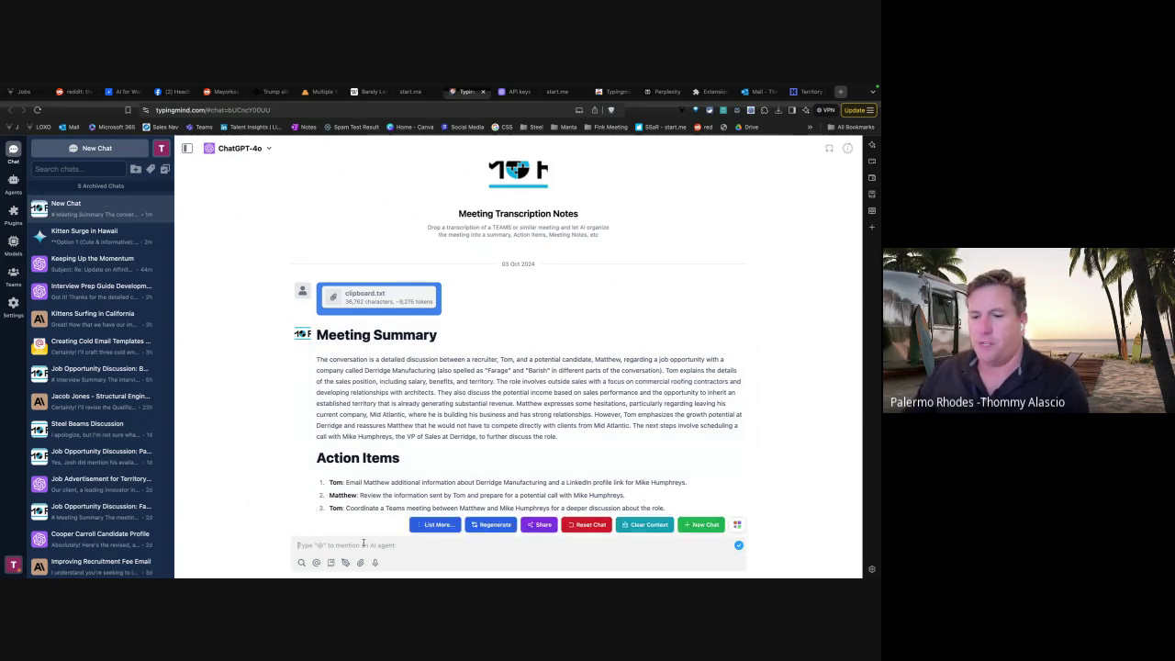
Step: Ask the agent to 'Change Tom to Thom' and review the revised meeting report
type("Chang")
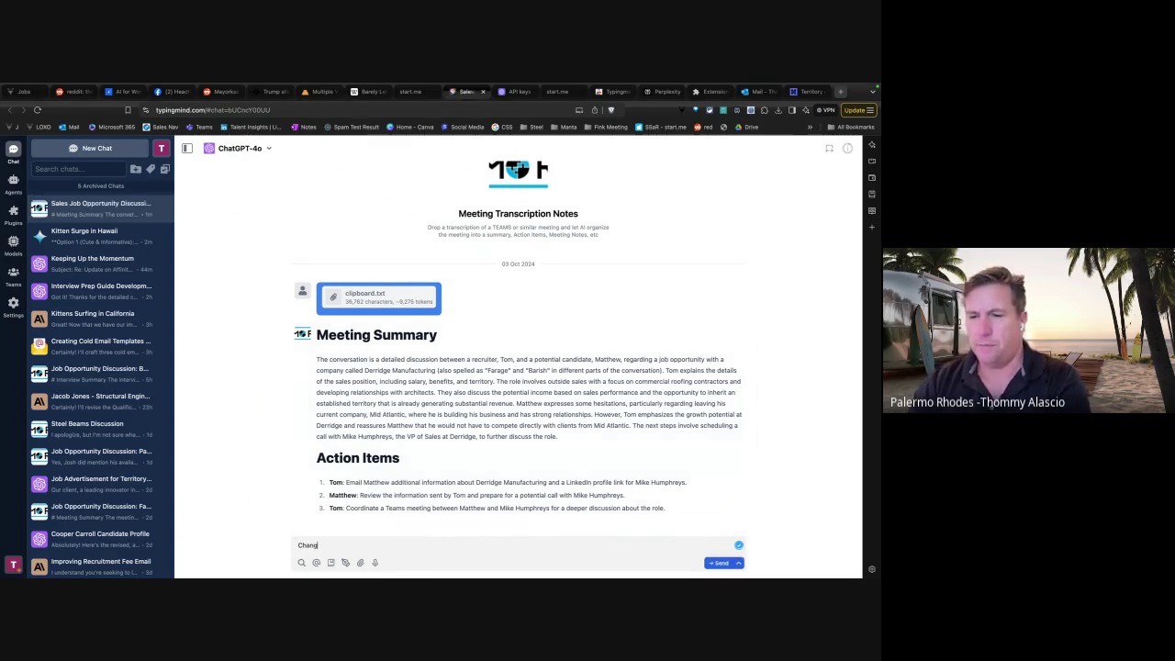
type("e THO")
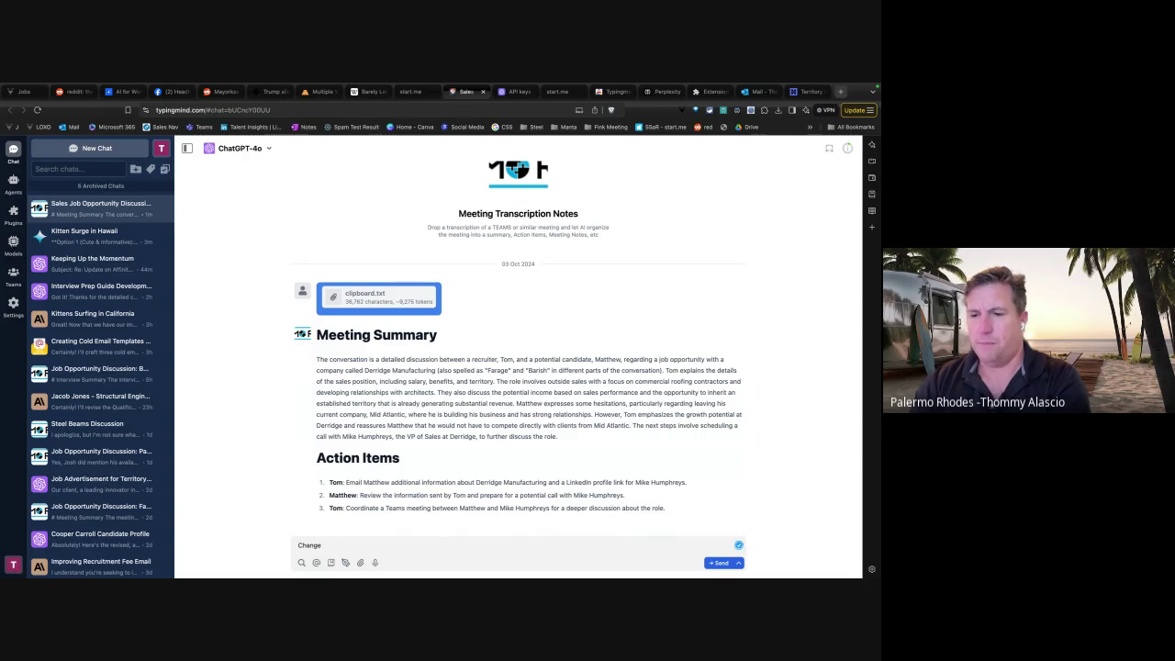
key("BackSpace")
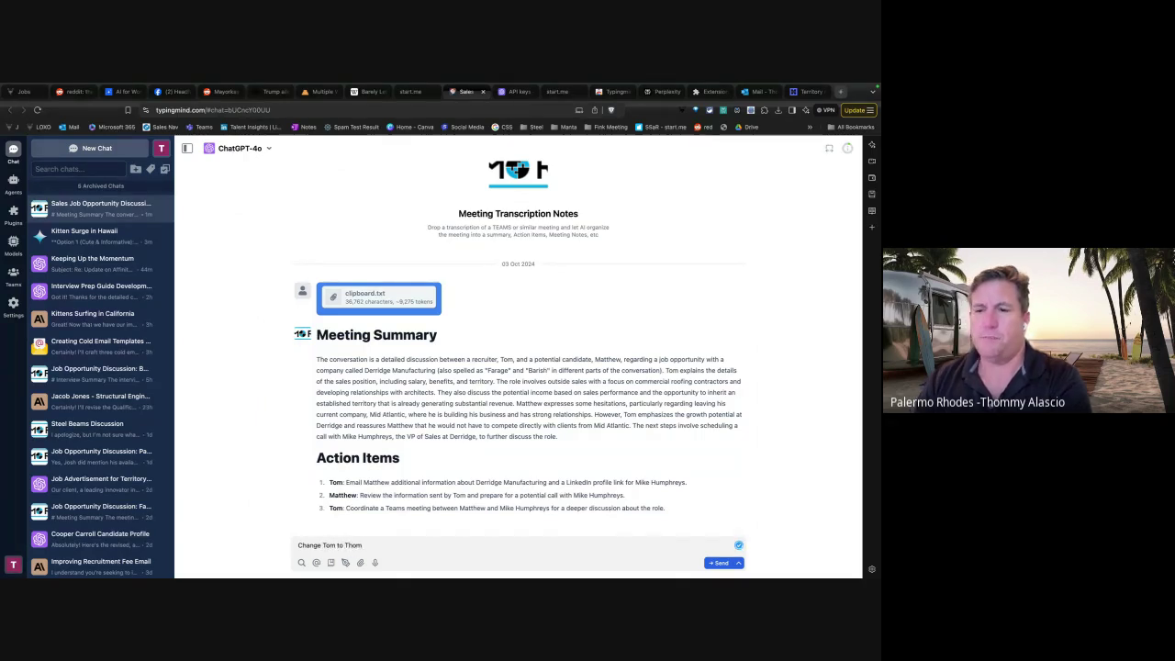
key("Return")
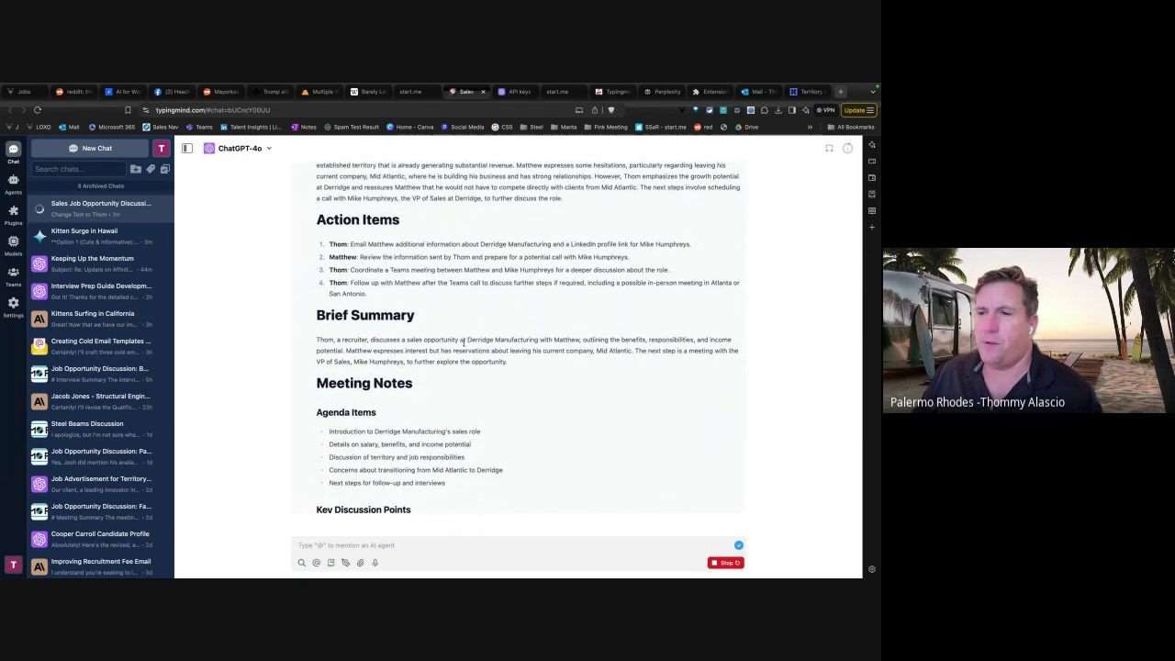
scroll(496, 367, "down", 5)
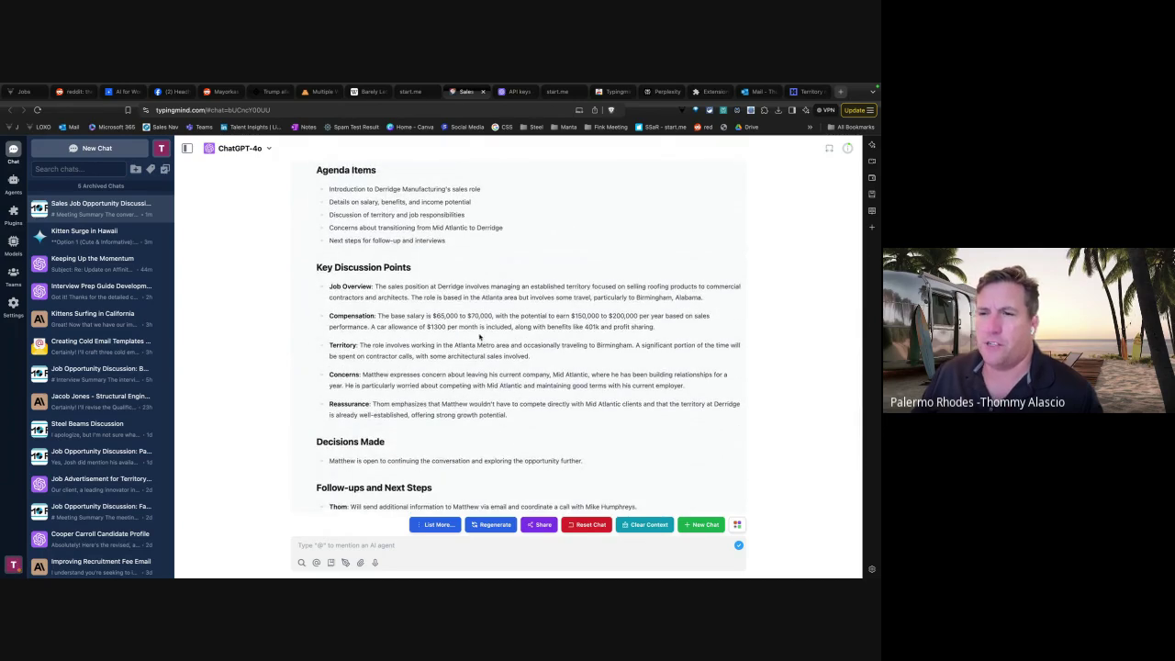
scroll(553, 397, "up", 10)
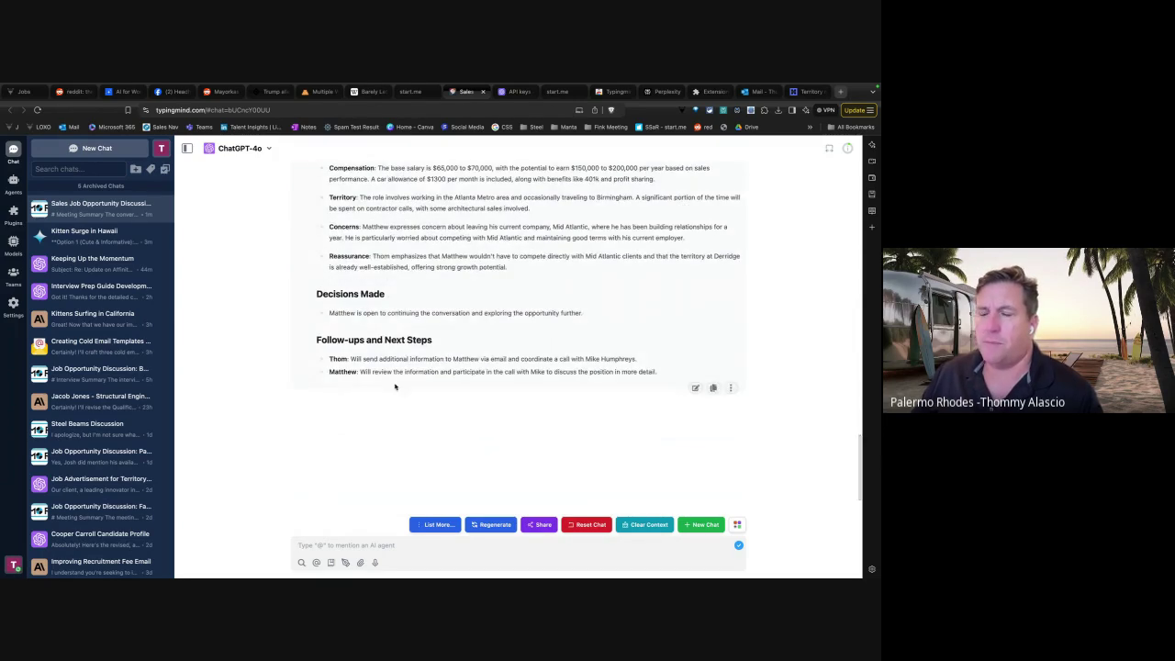
scroll(429, 397, "down", 3)
scroll(429, 397, "down", 5)
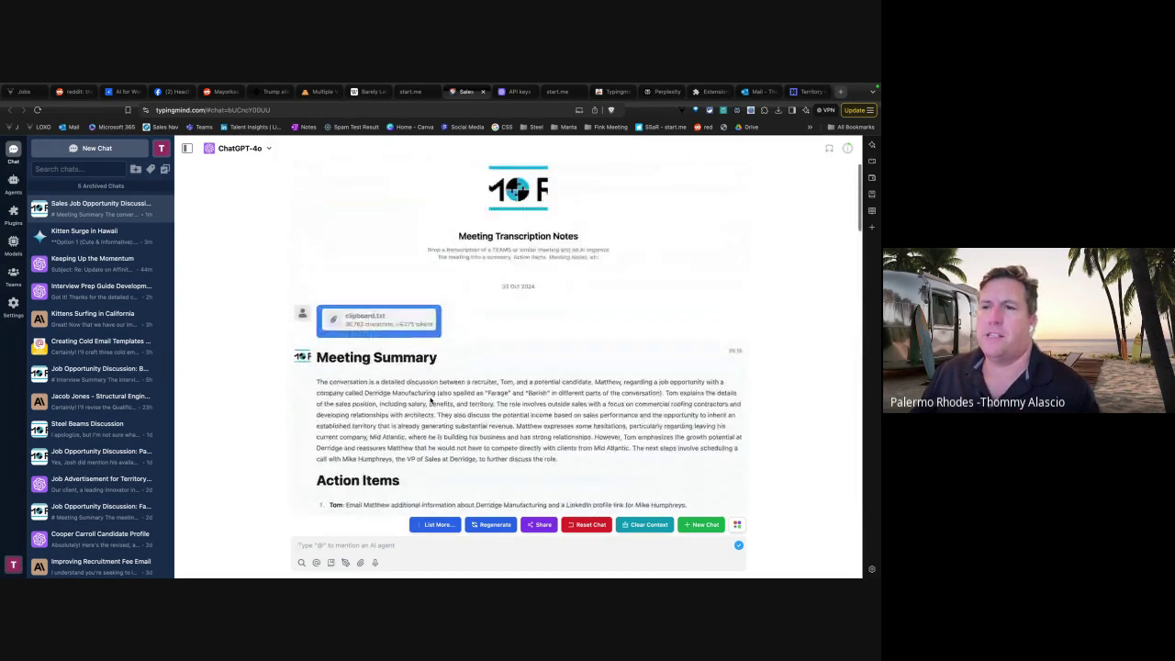
Step: Regenerate the Thom revision with Claude 3 Opus, stopping the reply partway
left_click(266, 149)
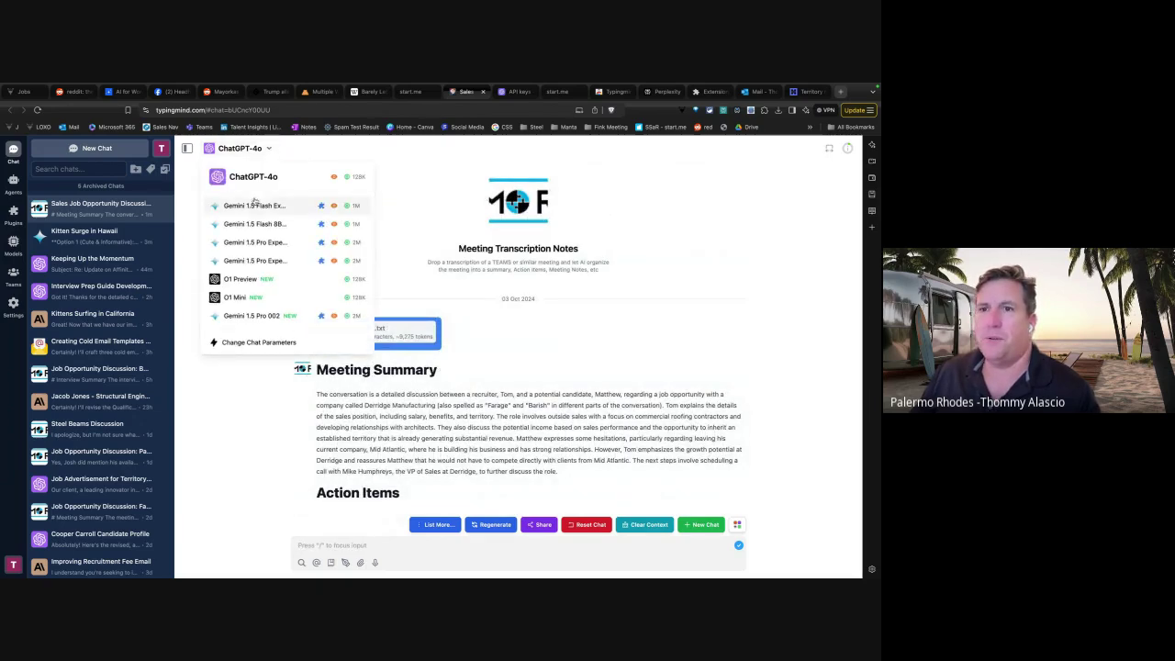
scroll(262, 281, "down", 1)
scroll(262, 282, "down", 5)
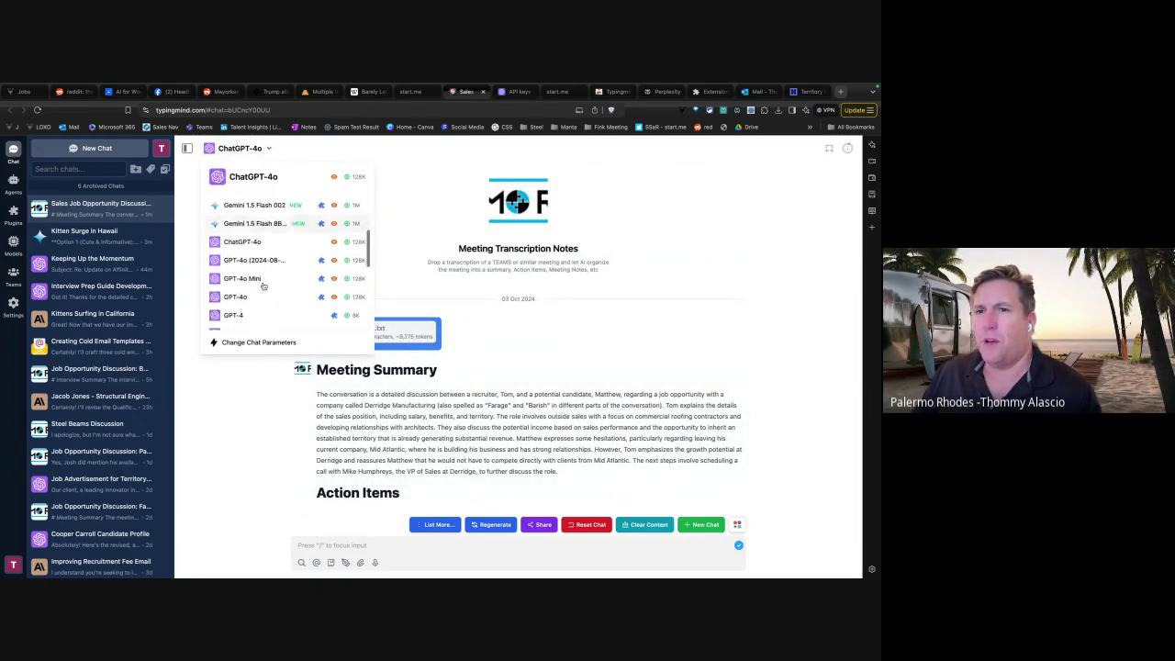
scroll(262, 285, "down", 3)
left_click(256, 281)
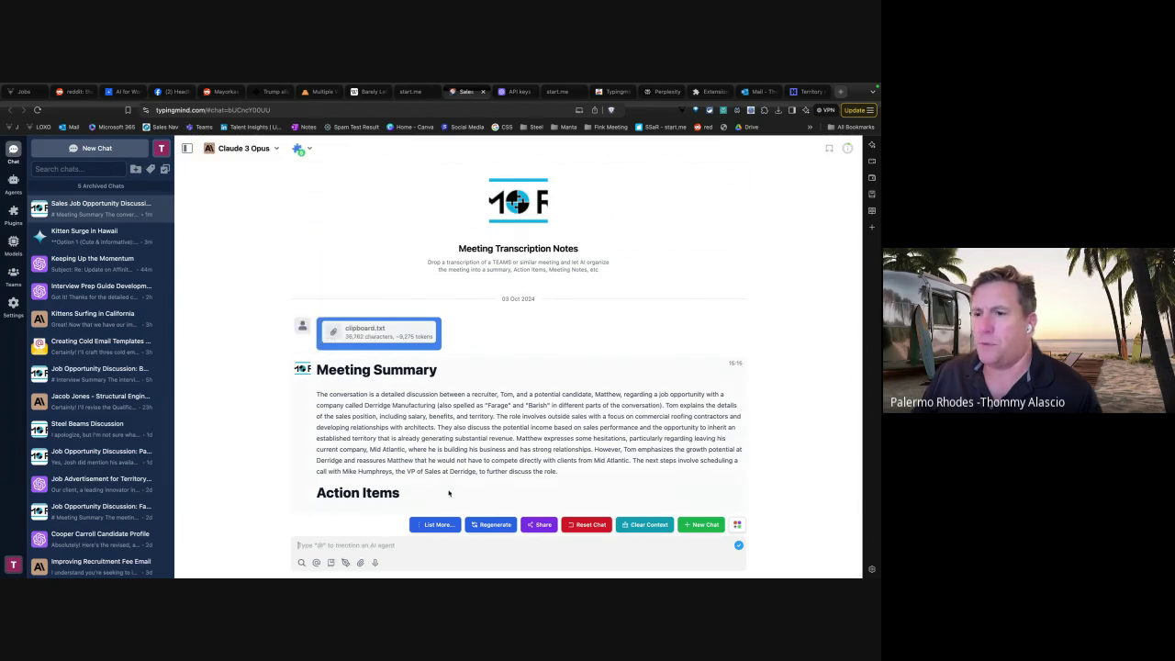
left_click(491, 525)
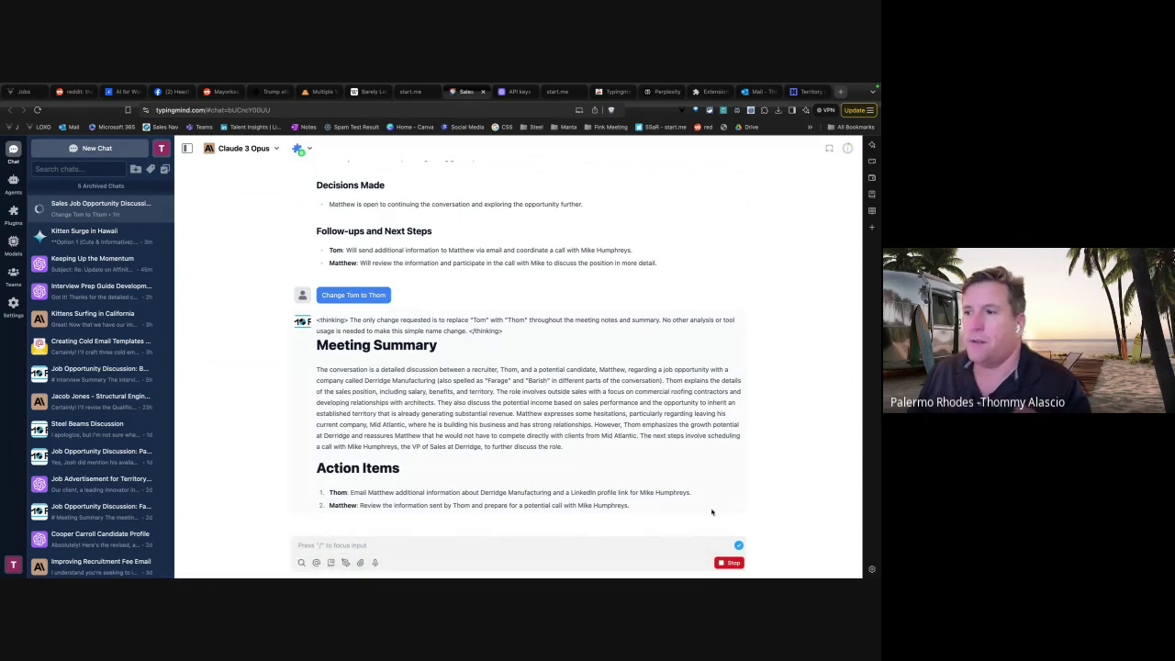
left_click(730, 563)
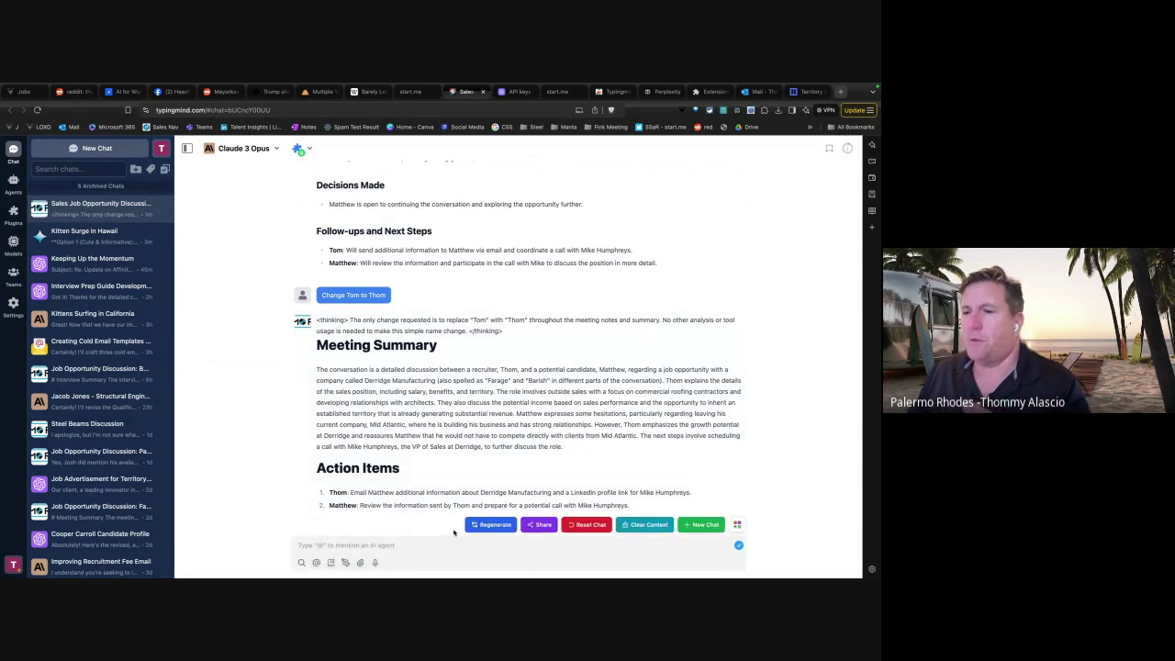
Step: Begin a new Meeting Transcription Notes chat and paste the transcript as an attachment
left_click(96, 148)
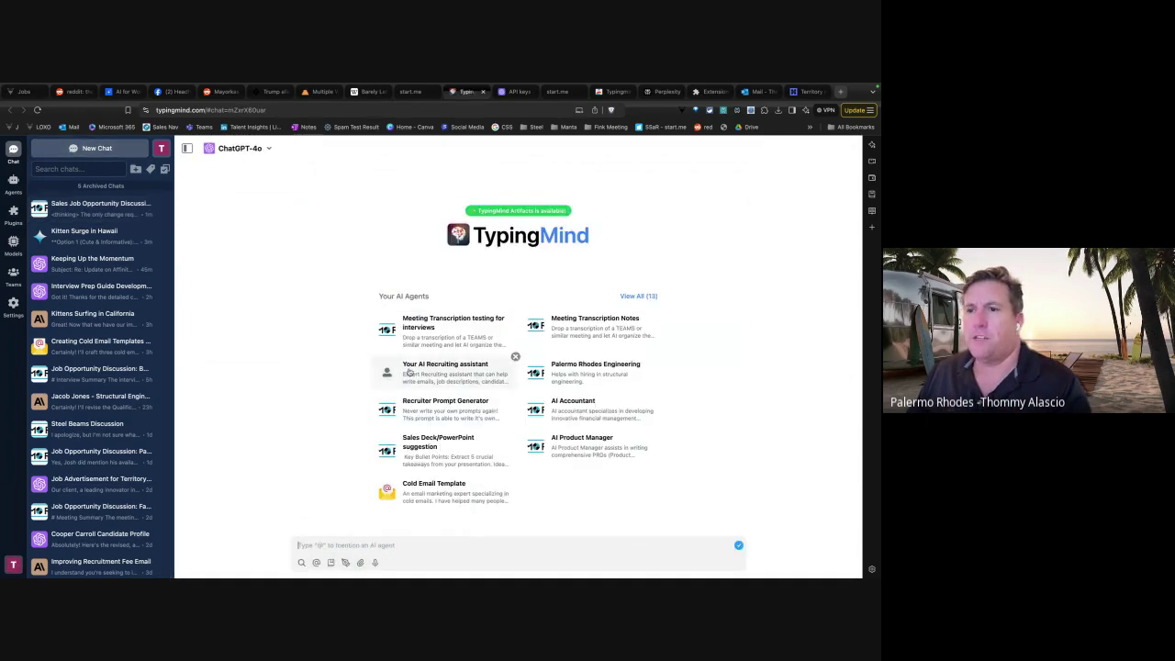
left_click(573, 340)
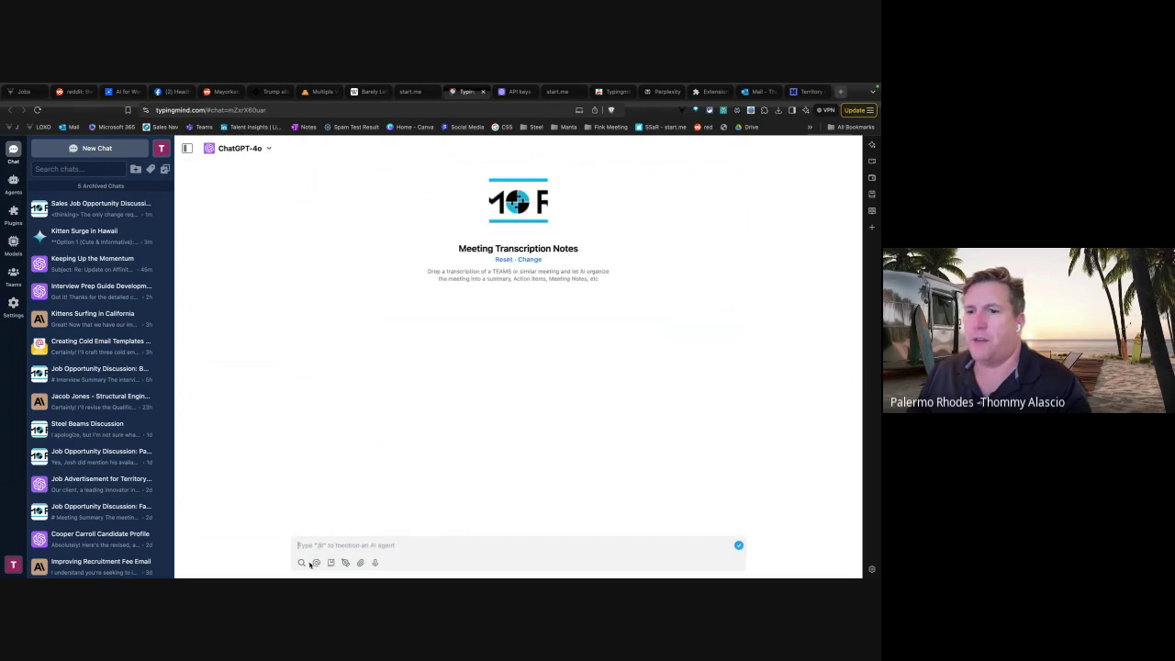
right_click(337, 542)
left_click(367, 448)
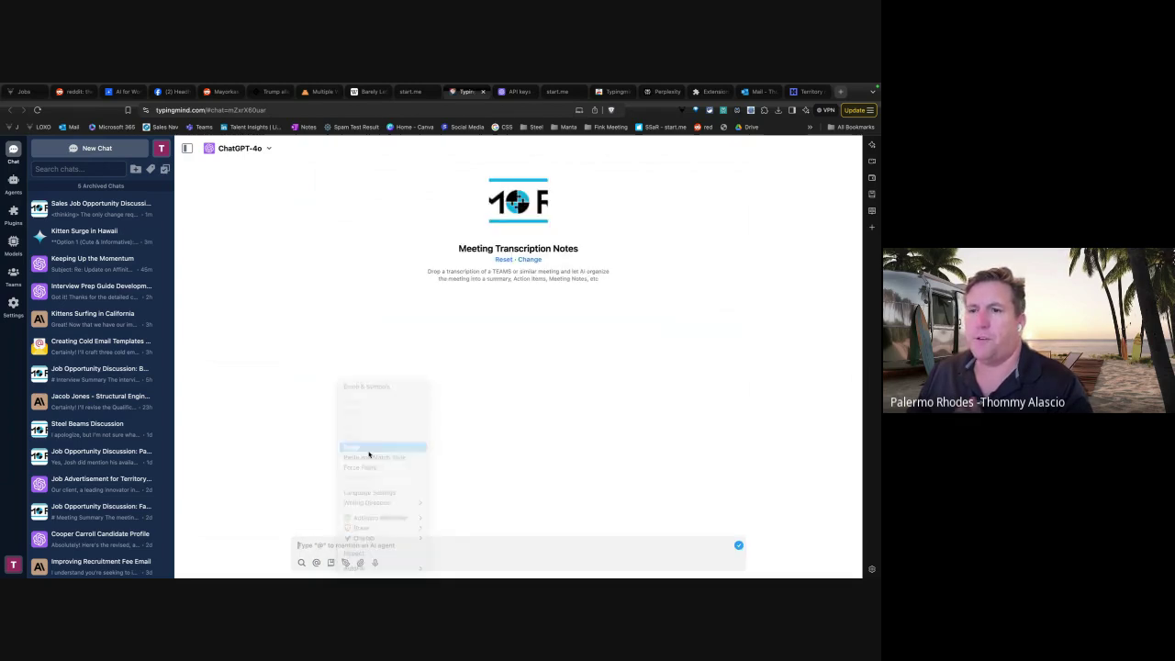
Step: Switch the model to Claude 3 Opus and send the transcript
left_click(239, 147)
scroll(239, 245, "down", 3)
scroll(241, 244, "down", 5)
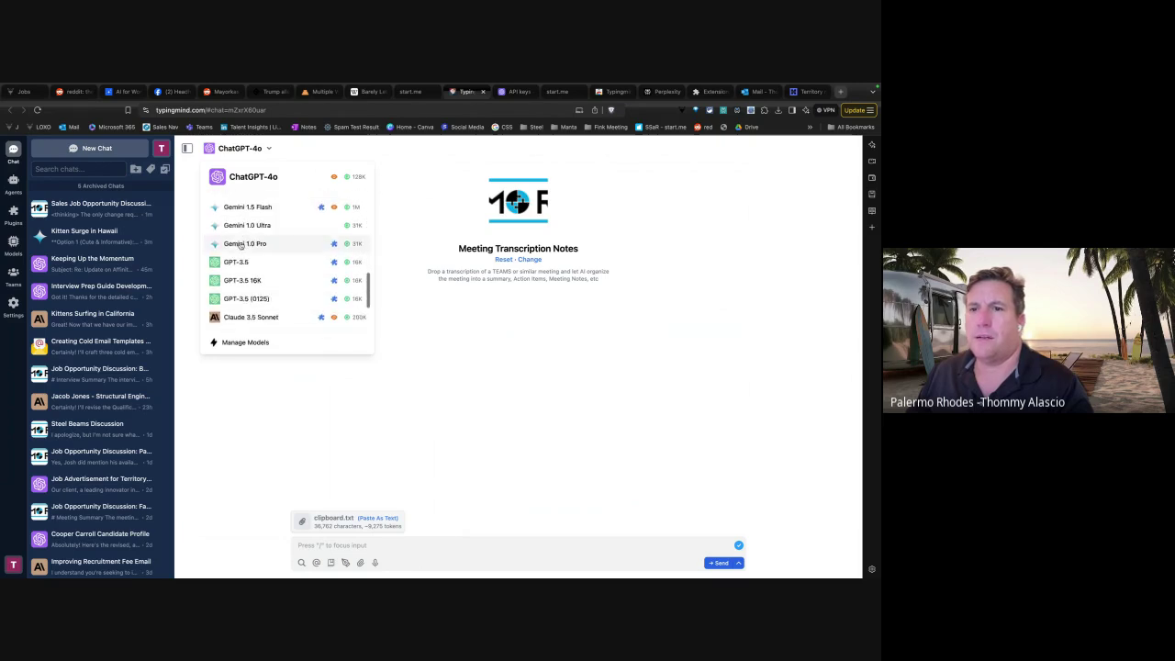
left_click(251, 305)
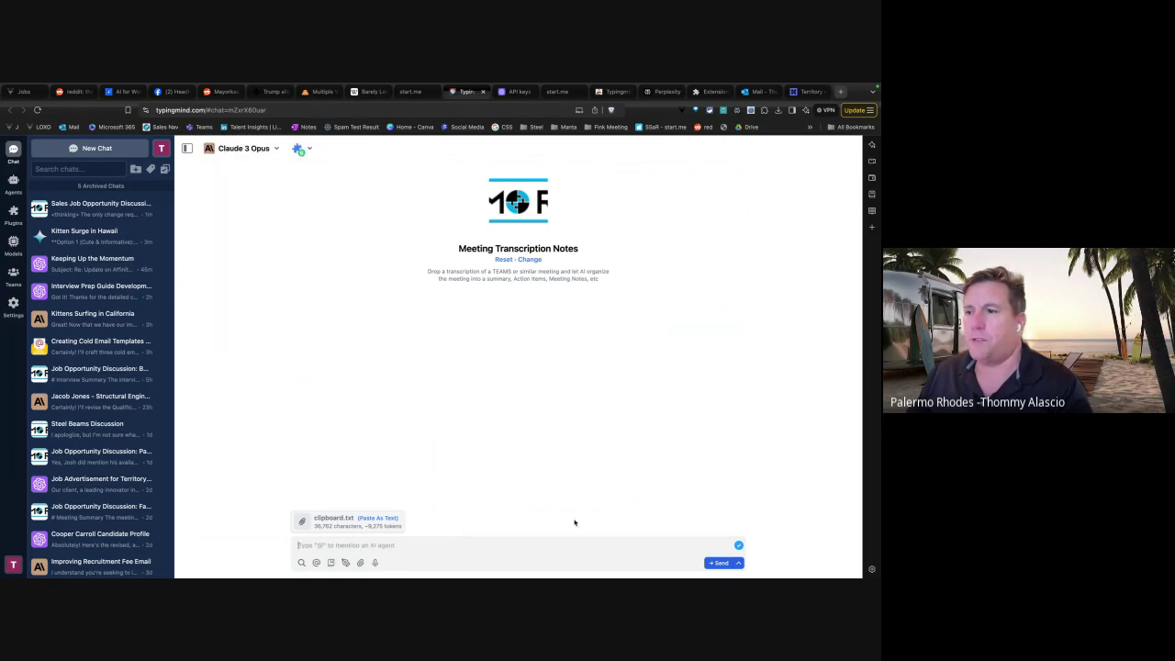
left_click(722, 563)
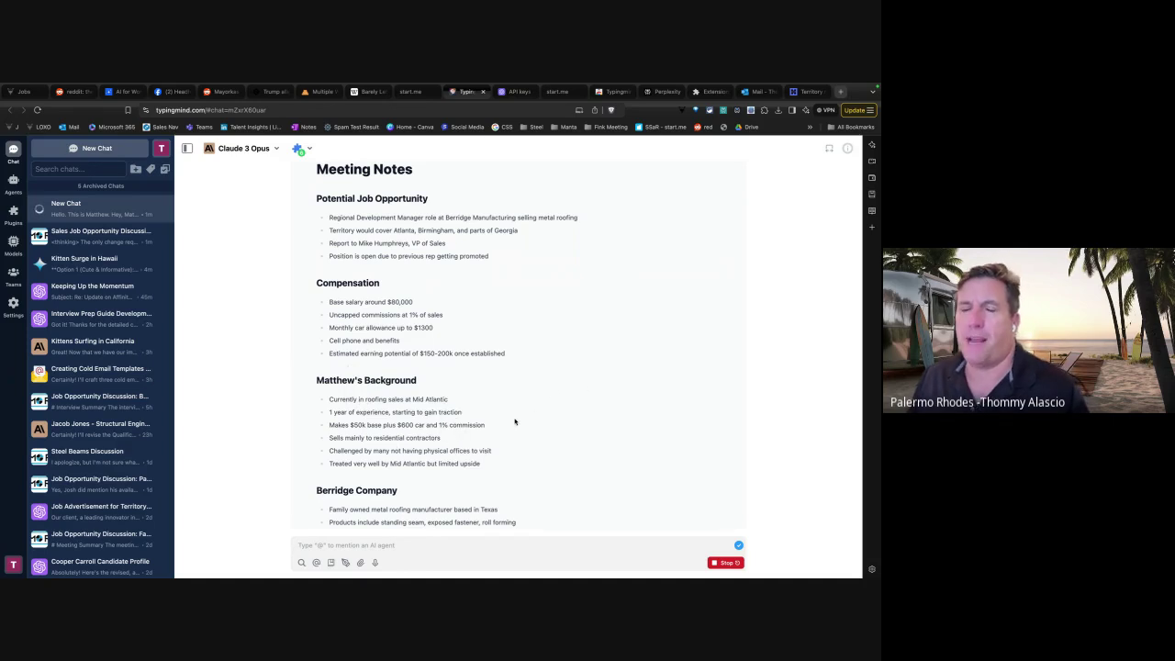
Step: Scroll up Claude's meeting notes, then start a new chat showing the agents list
scroll(509, 377, "up", 5)
left_click(96, 148)
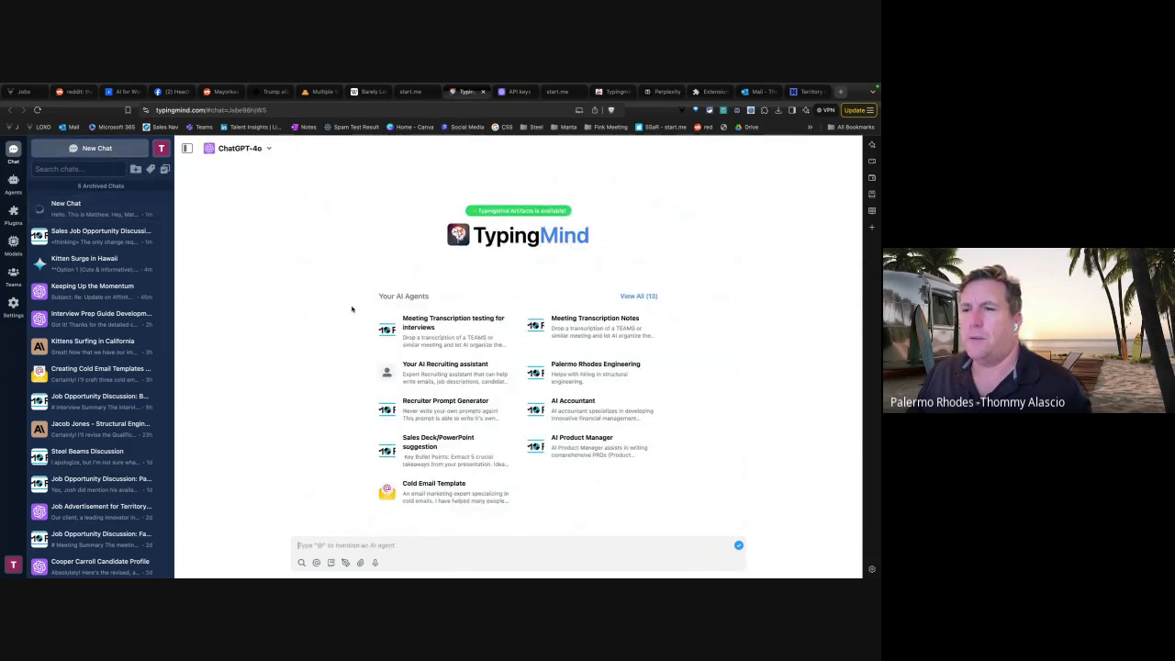